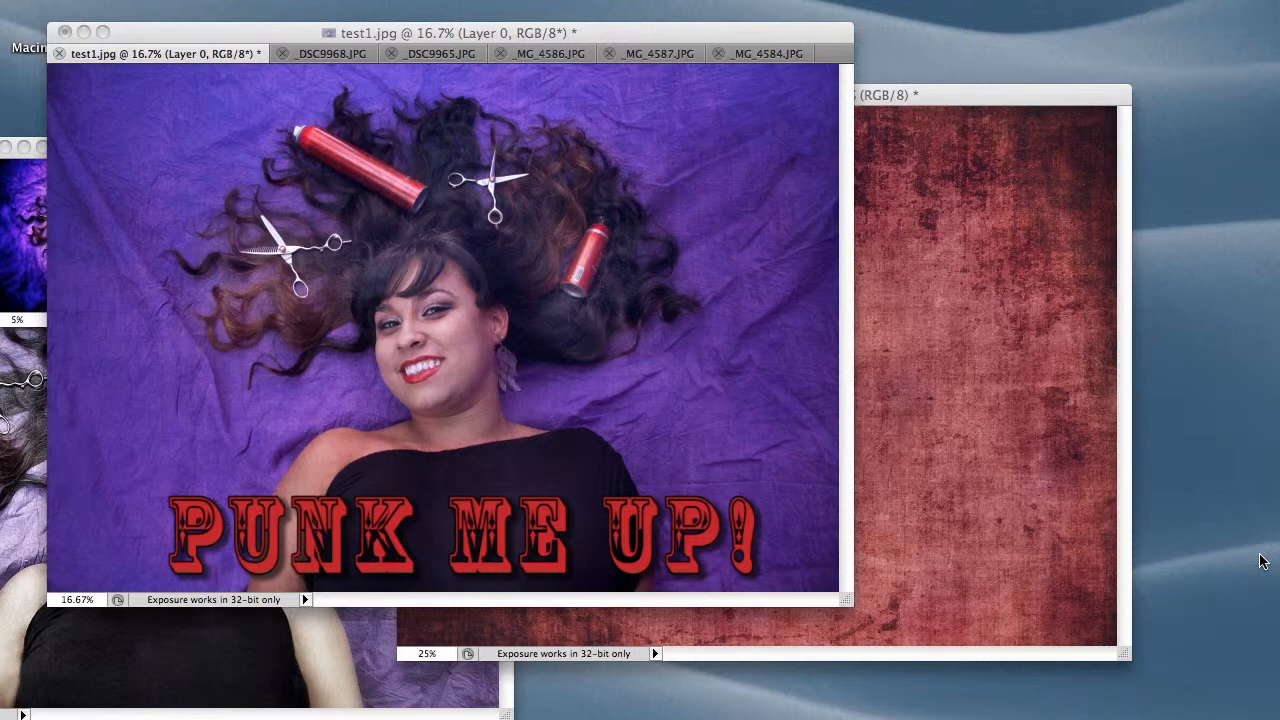
- Look through the open texture photos, including _MG_4586.JPG, _DSC9965.JPG and _DSC9968.JPG
key(super+z)
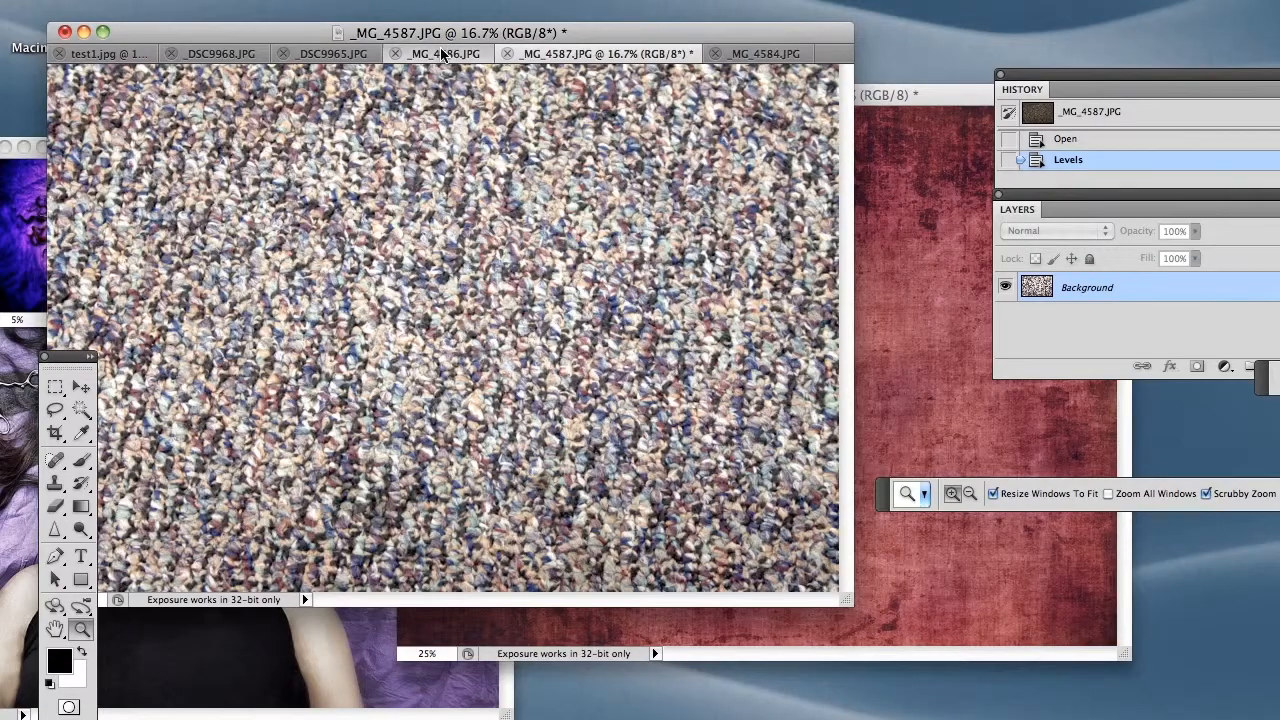
click(443, 54)
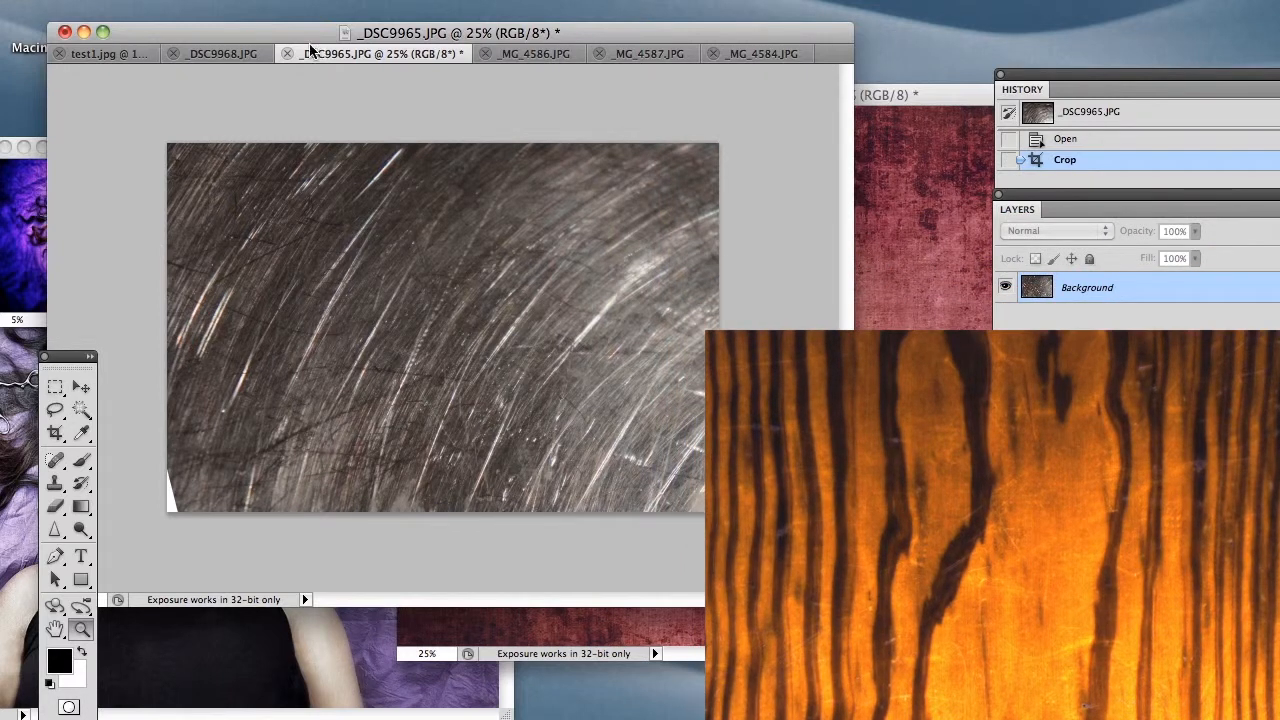
click(217, 53)
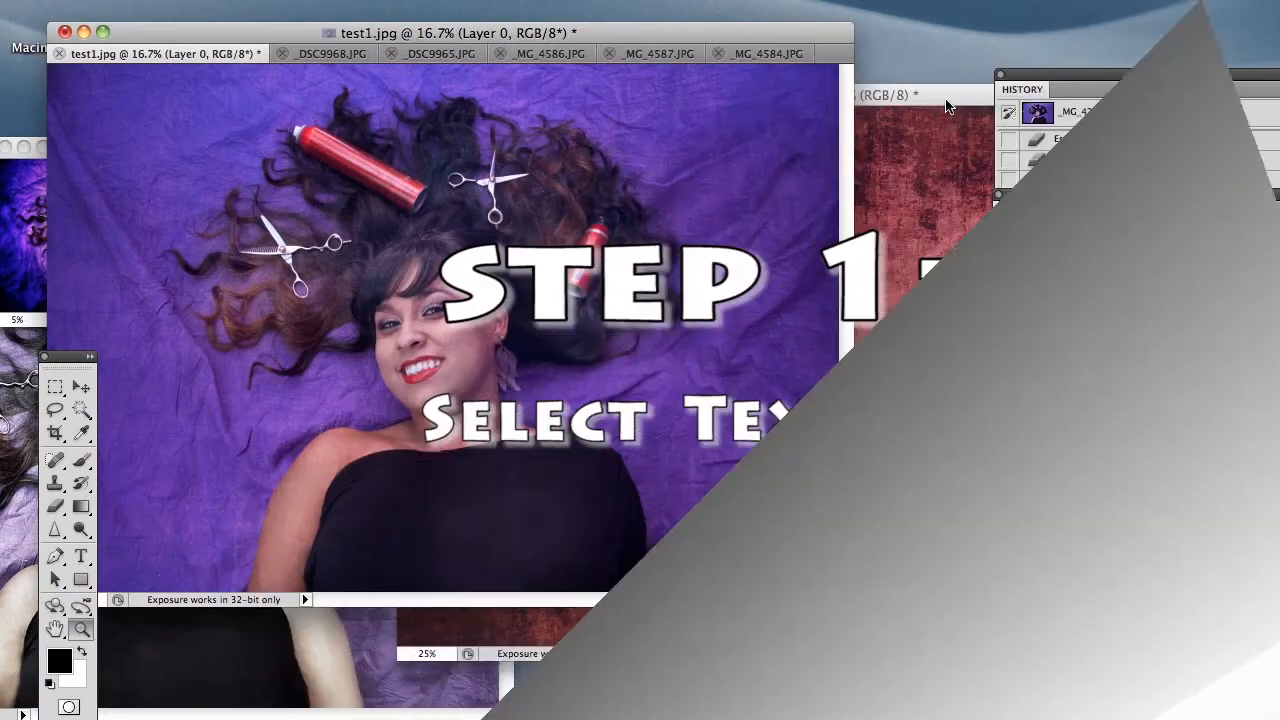
- Bring the Venetian Textured Purple.jpg texture forward and keep it in its own floating window beside the portrait
click(948, 107)
drag(948, 107, 850, 52)
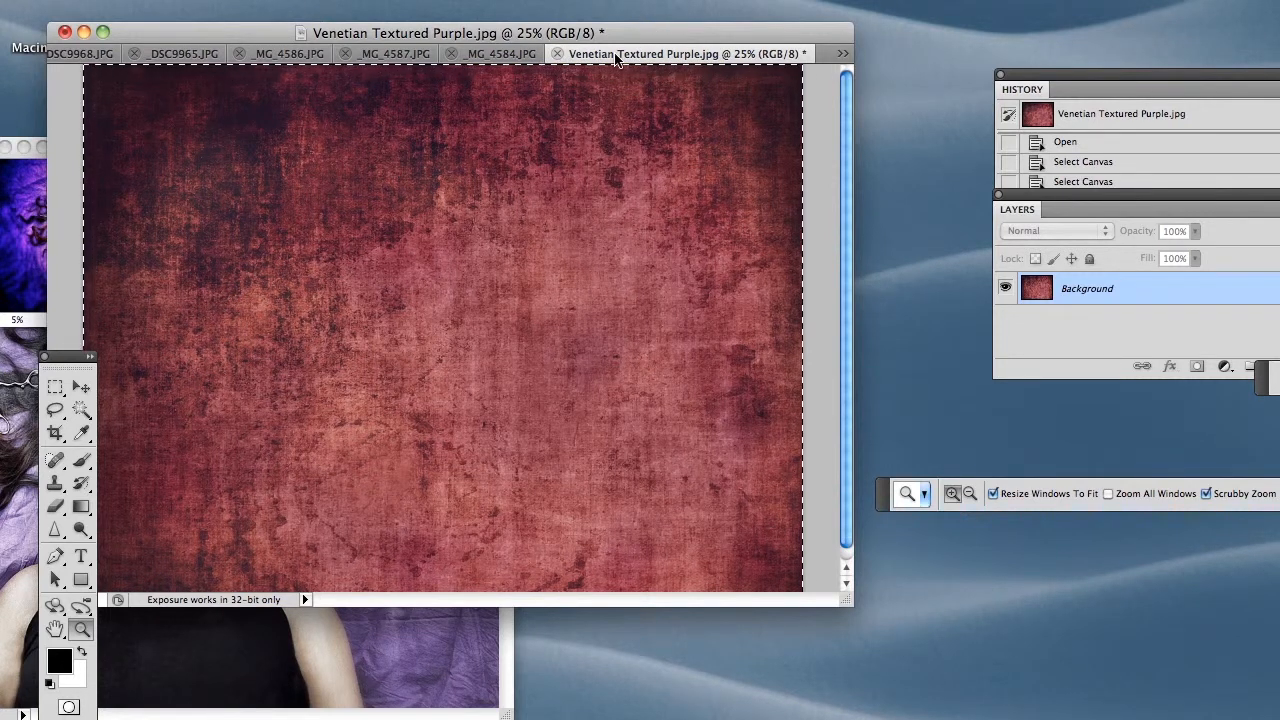
drag(614, 54, 578, 135)
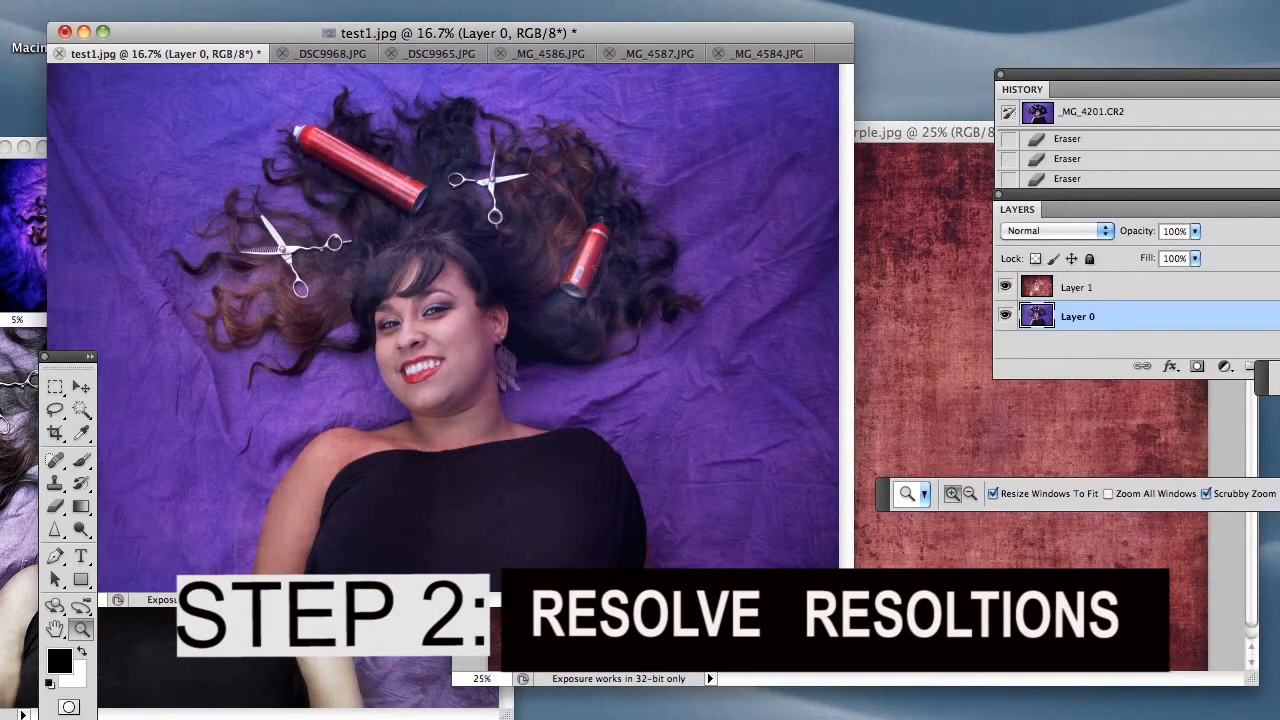
- Check the image size and resolution of the test1.jpg portrait and of the Venetian Textured Purple.jpg texture
click(225, 3)
click(286, 138)
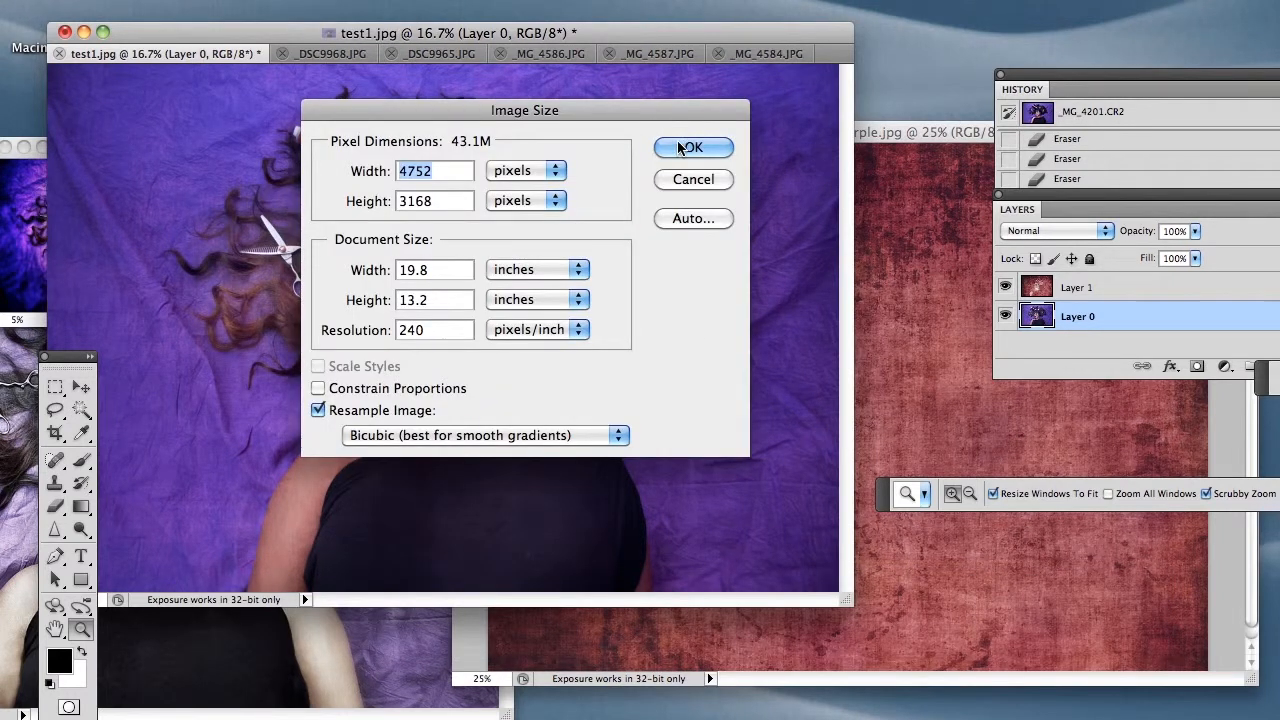
click(678, 148)
click(900, 200)
click(225, 3)
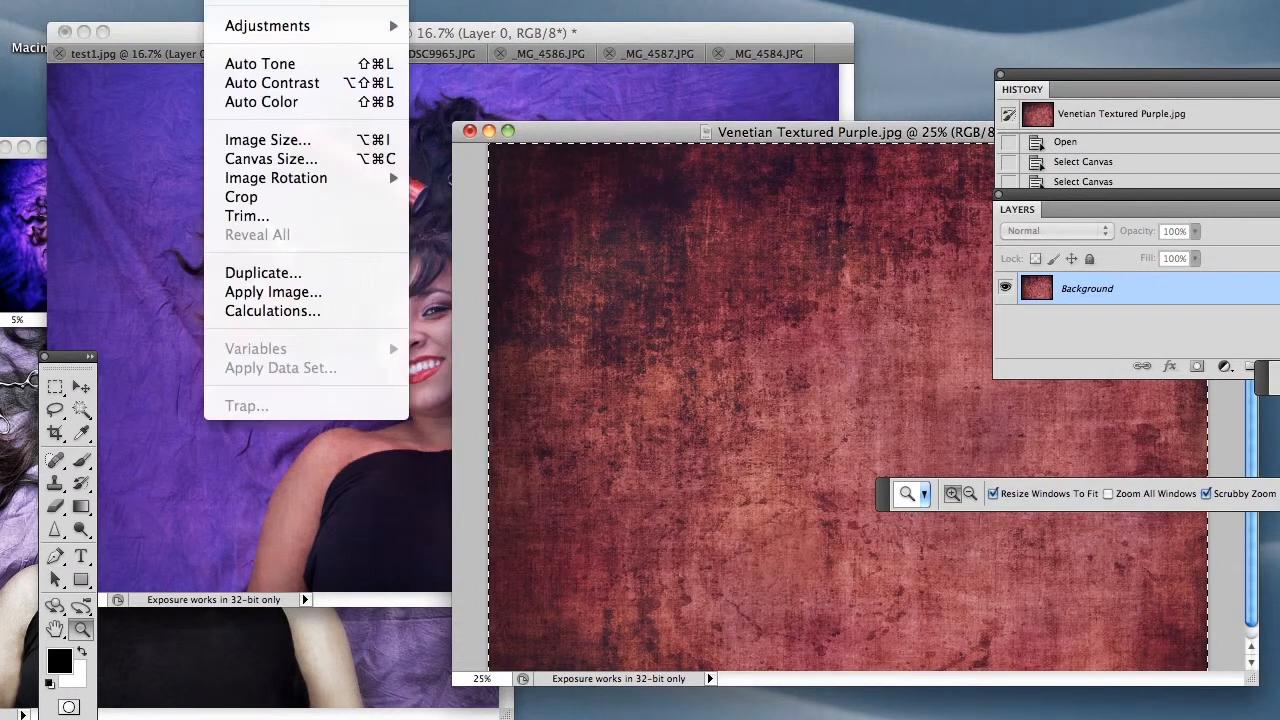
click(283, 139)
click(680, 148)
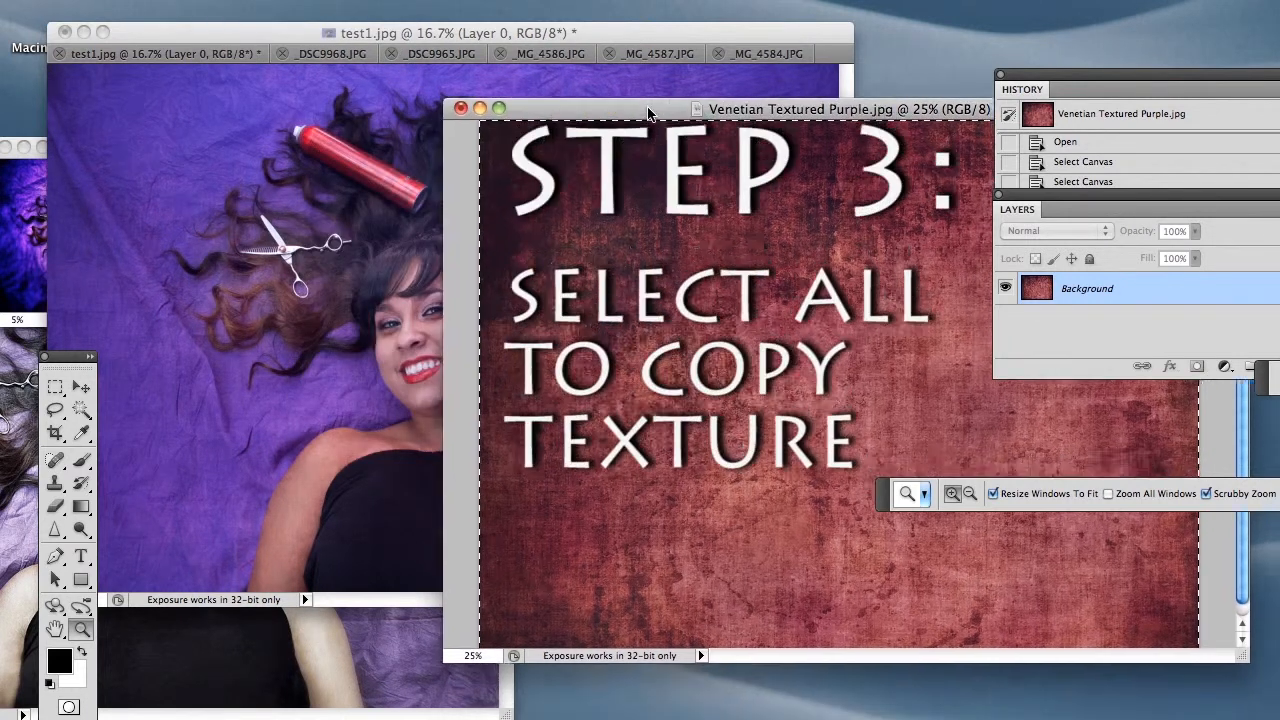
- Copy the entire Venetian Textured Purple.jpg image and paste it as a new layer into the test1.jpg portrait
drag(743, 147, 721, 96)
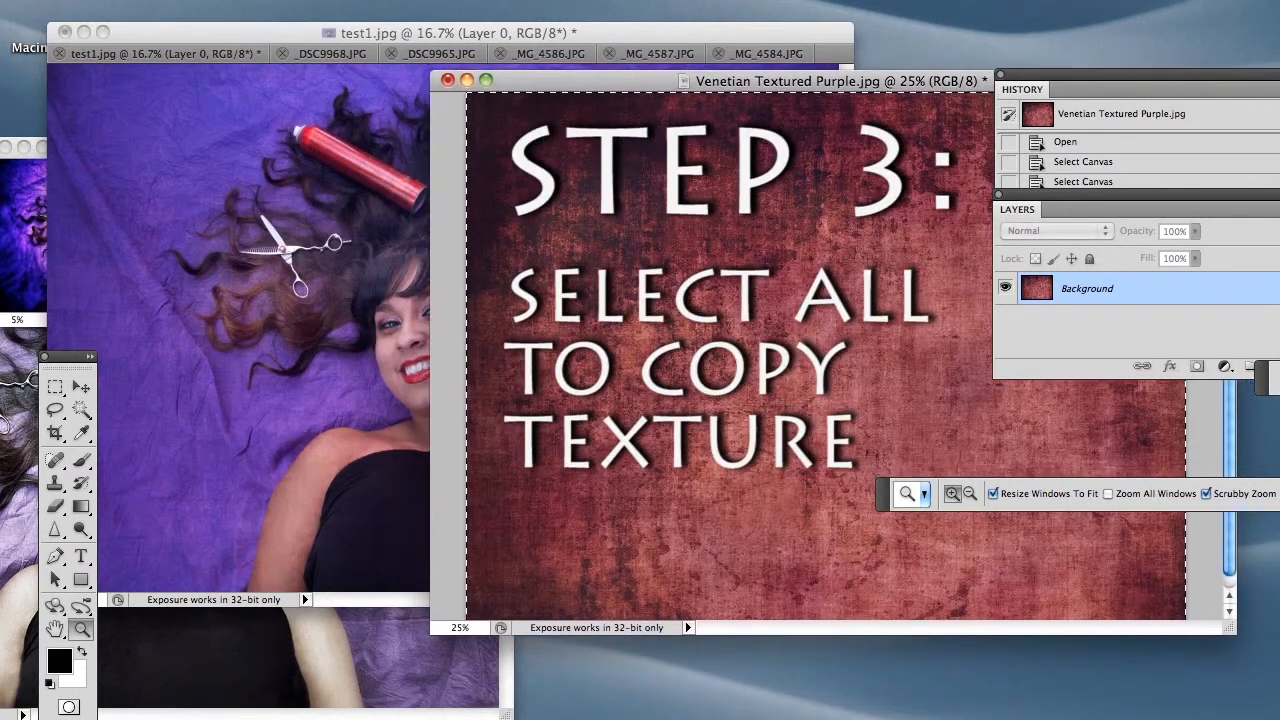
key(super+a)
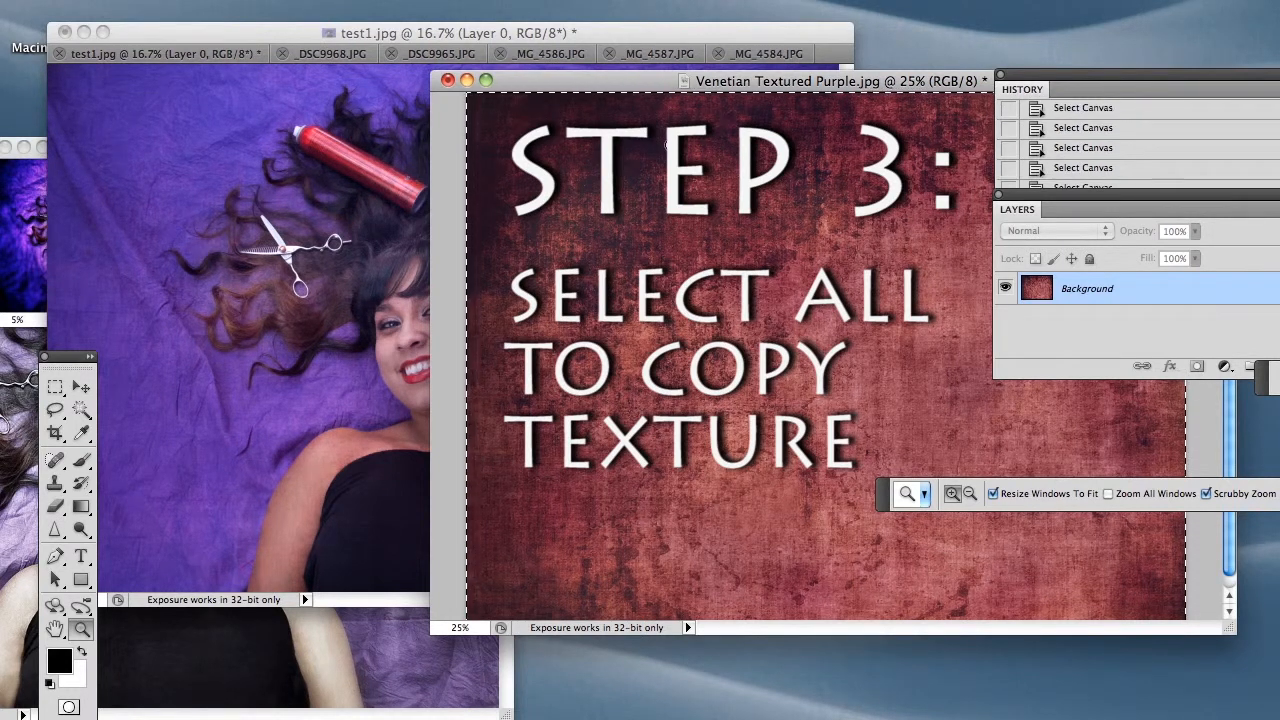
click(305, 138)
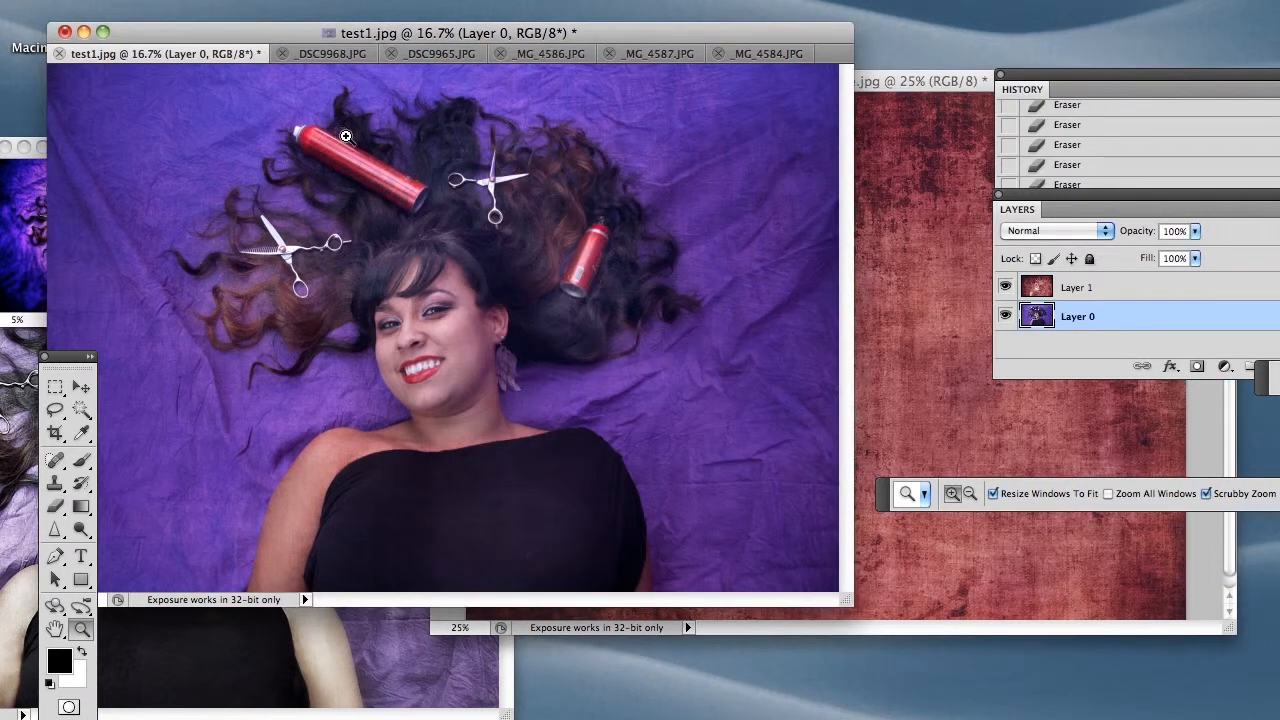
key(super+v)
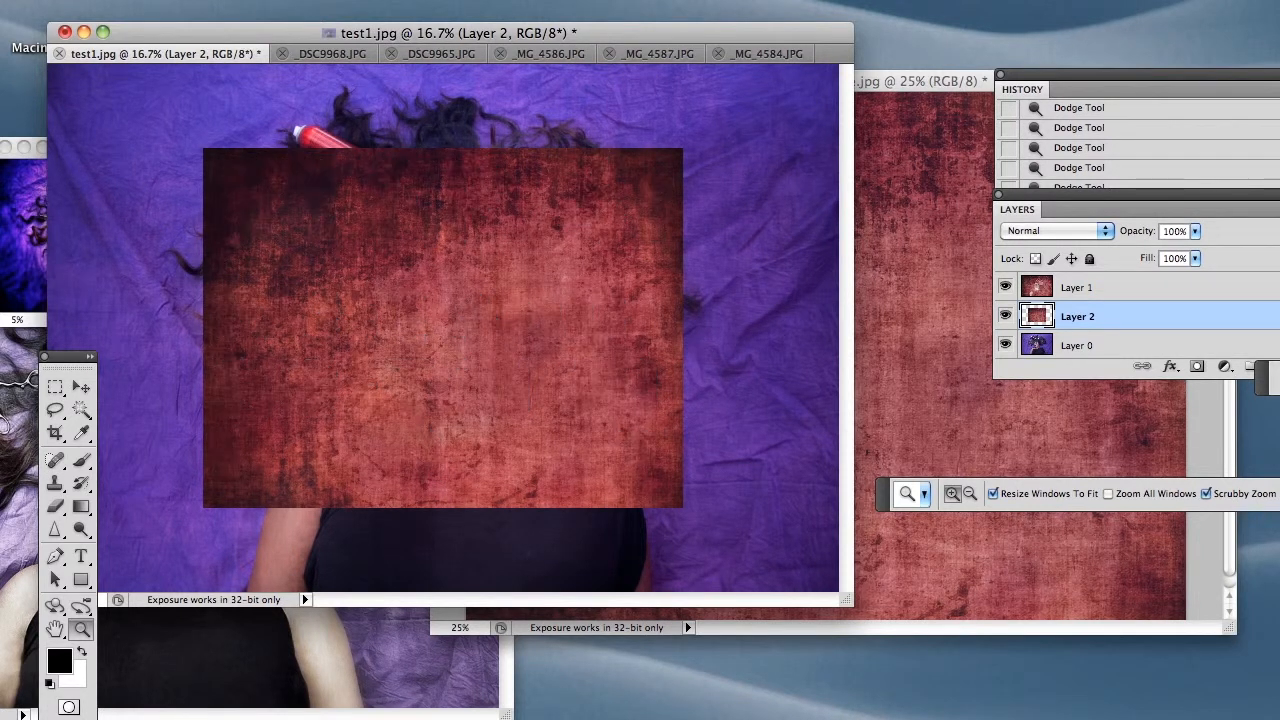
- Scale the pasted texture layer to 165% width and 146.67% height so it covers the whole portrait canvas
click(190, 0)
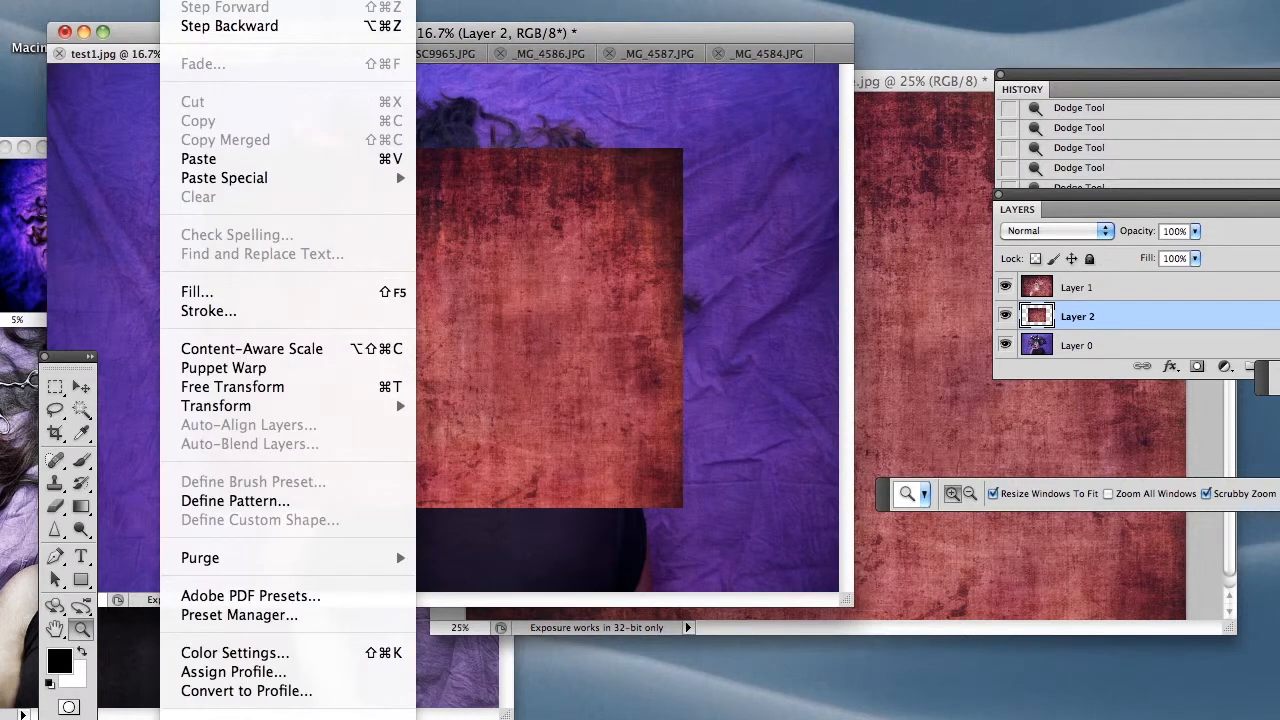
mouse_move(216, 410)
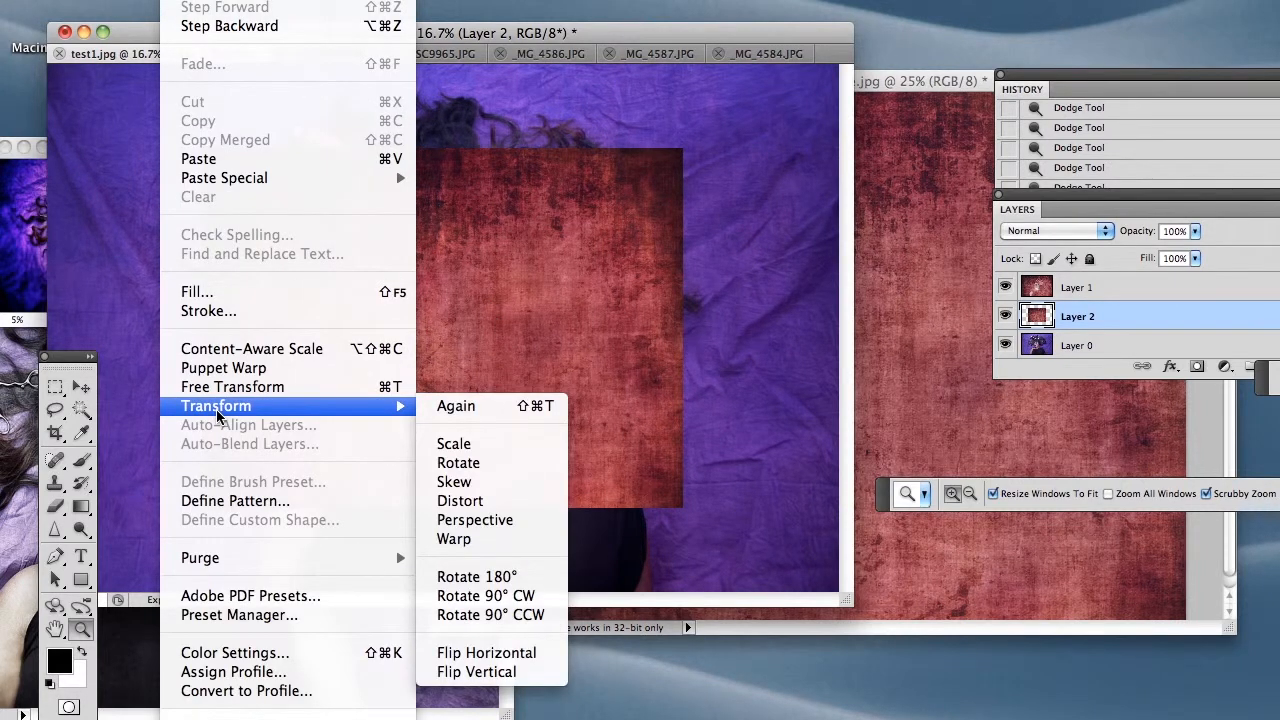
click(497, 448)
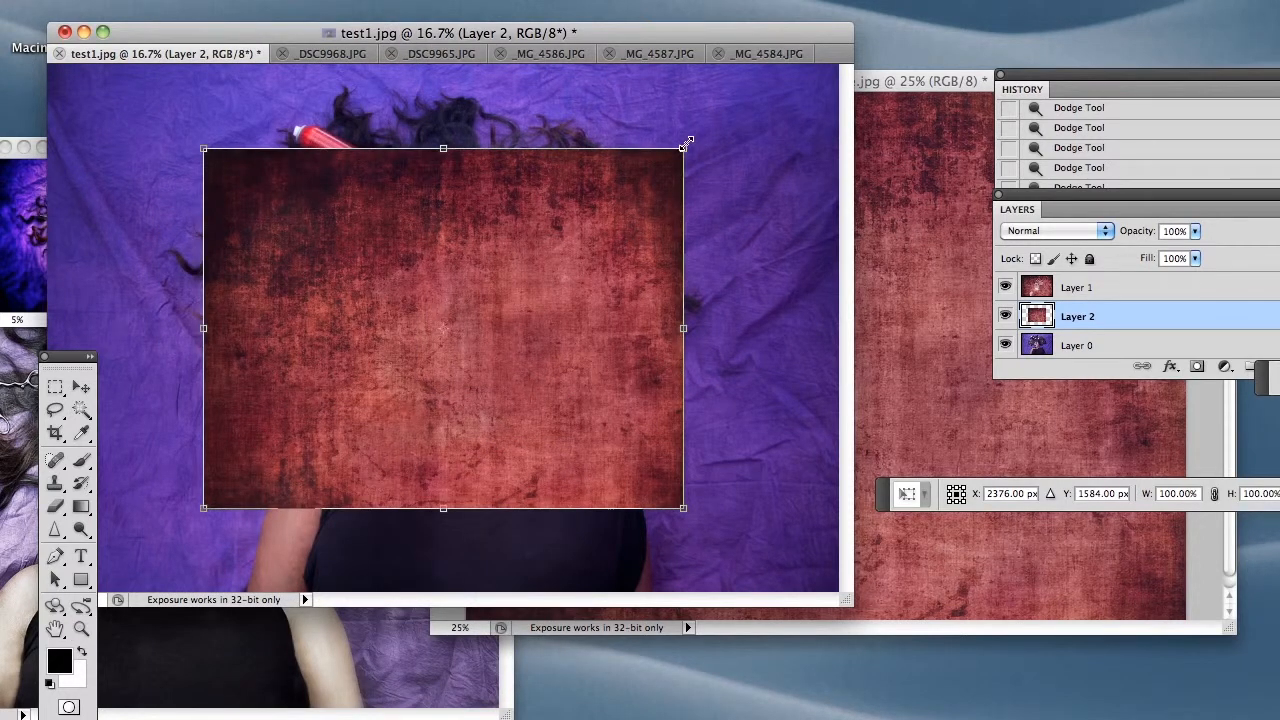
drag(684, 147, 838, 66)
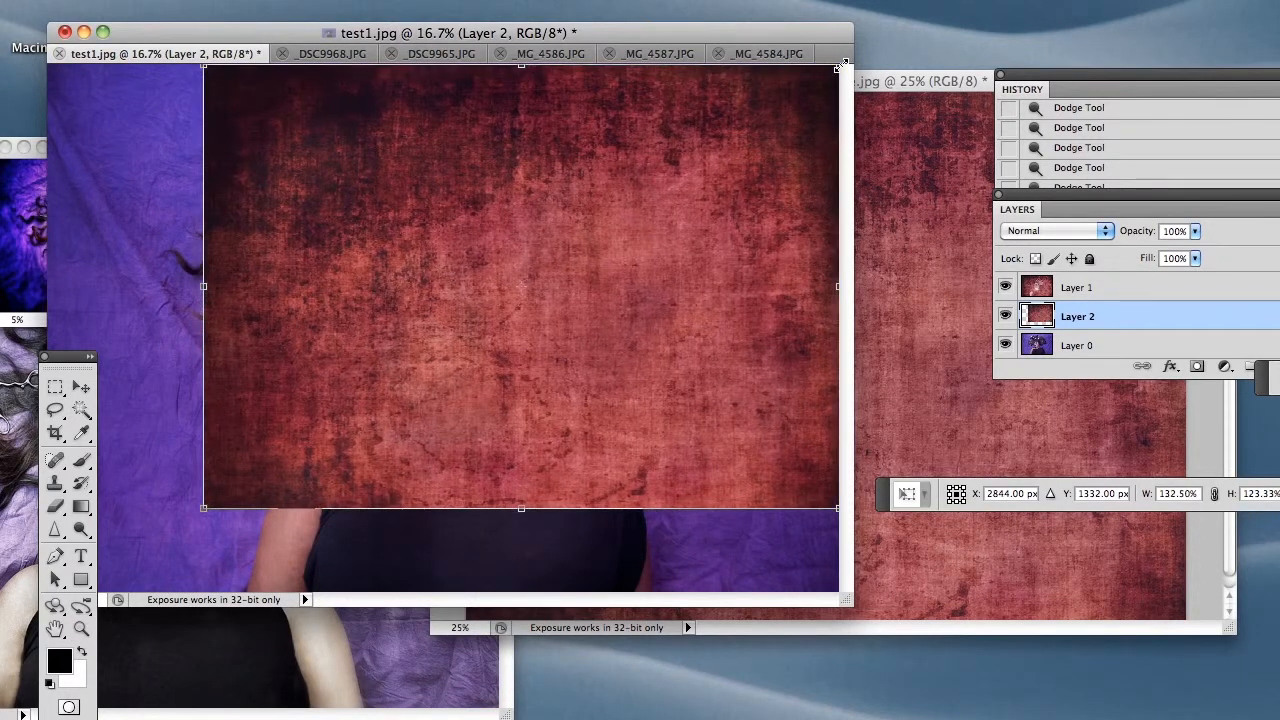
drag(200, 512, 47, 606)
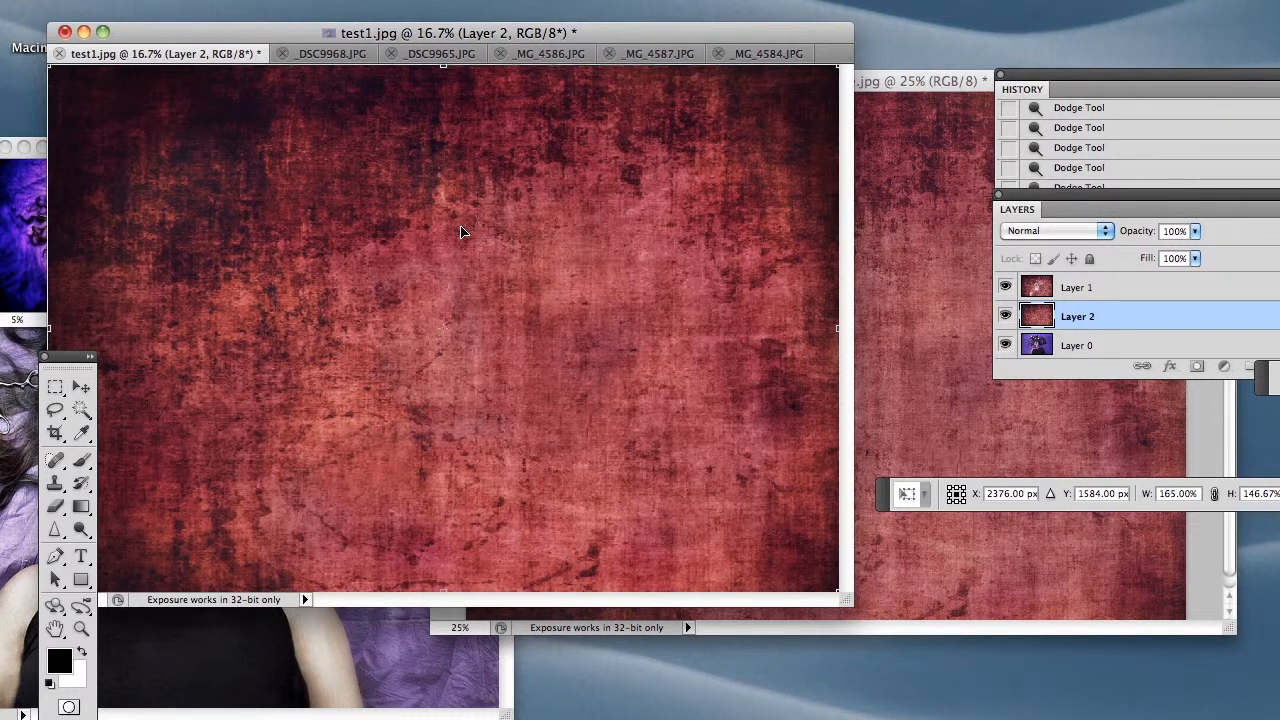
key(Return)
key(z)
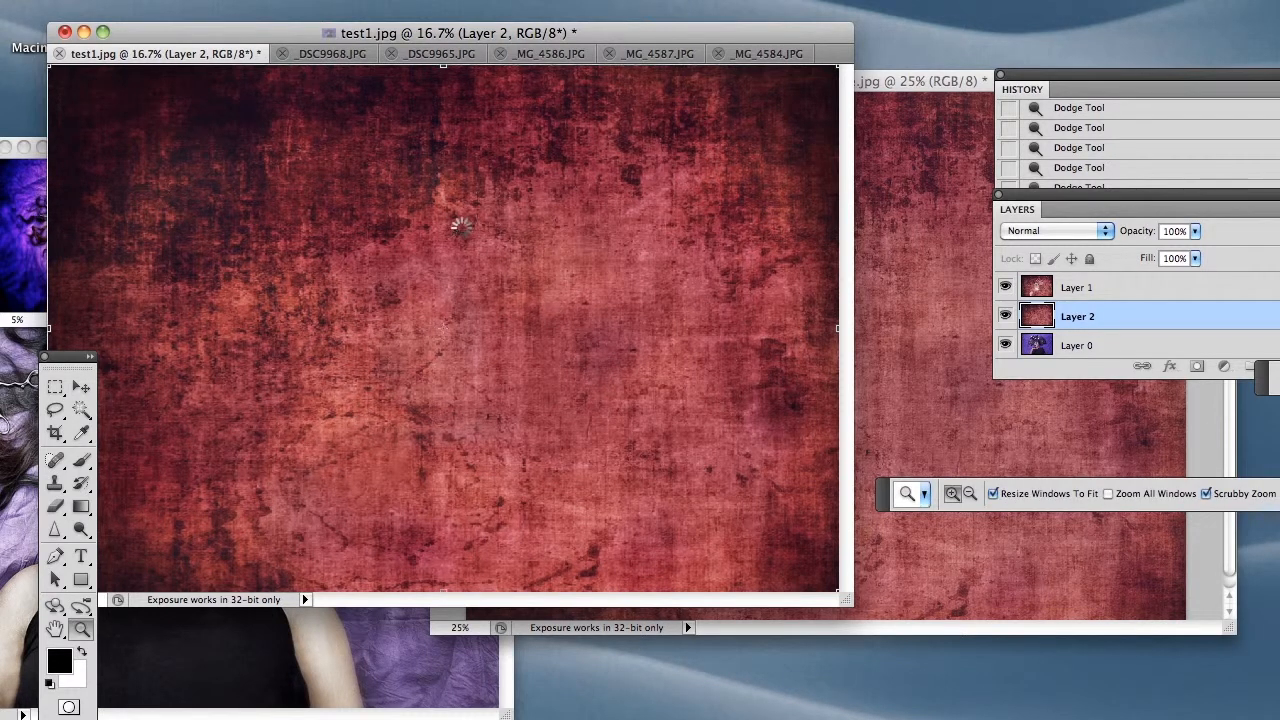
- Try the Screen blending mode on the texture layer with its opacity at 61%
click(1063, 234)
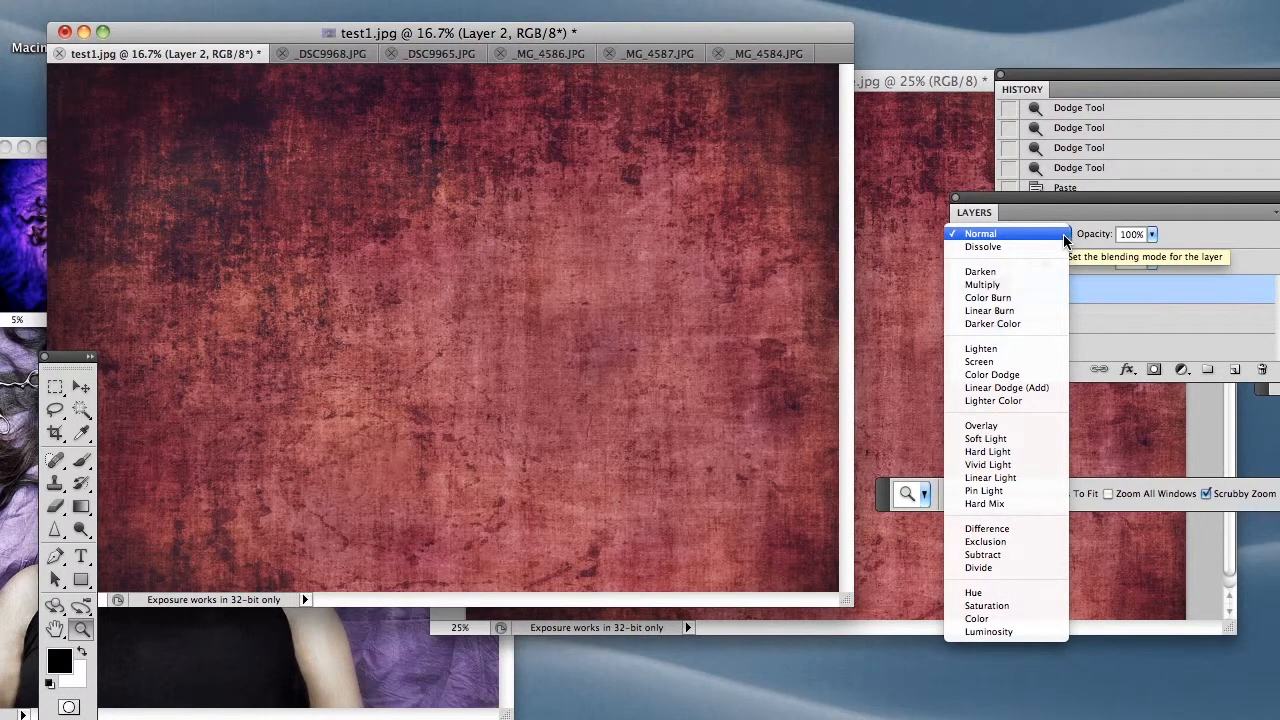
click(1055, 372)
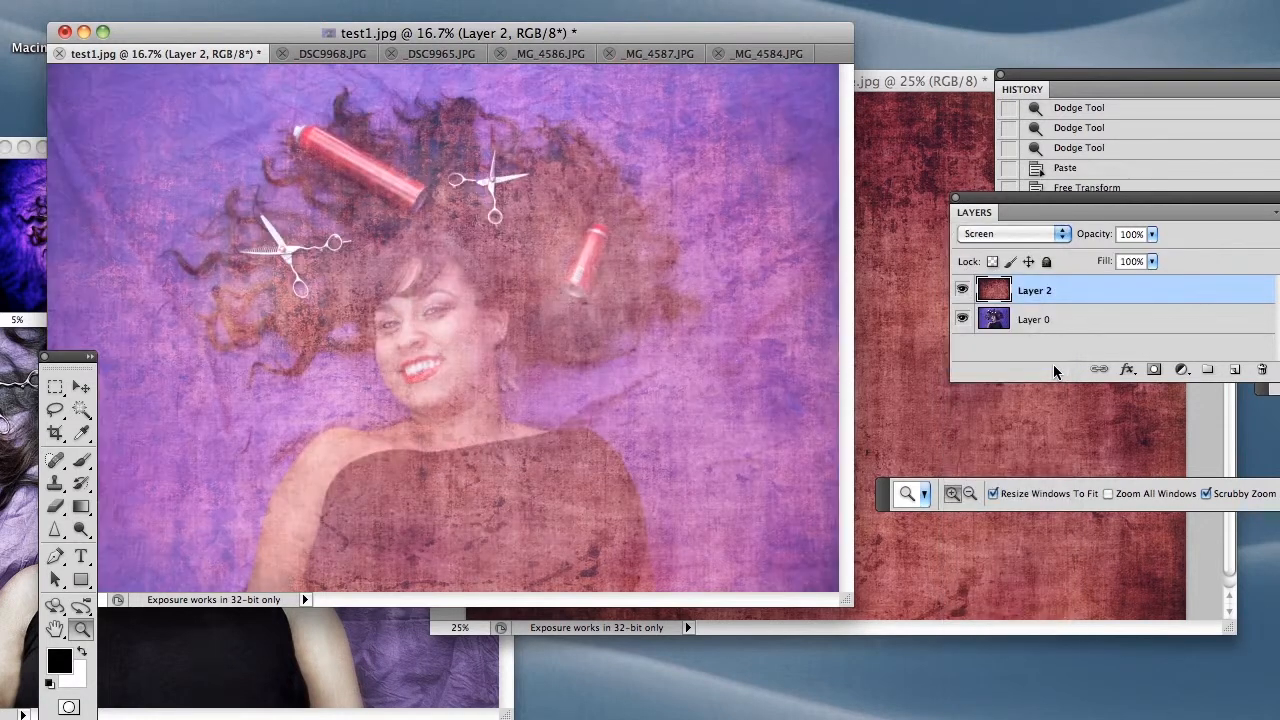
click(1152, 235)
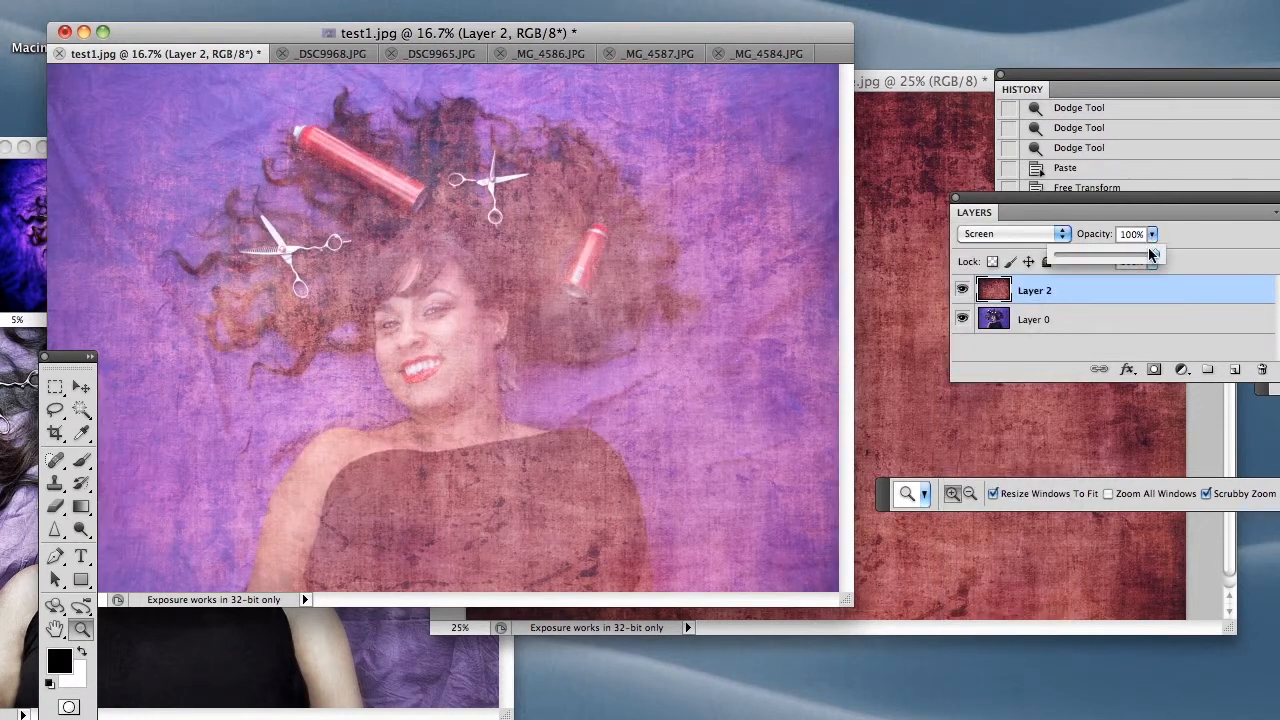
drag(1155, 251, 1116, 256)
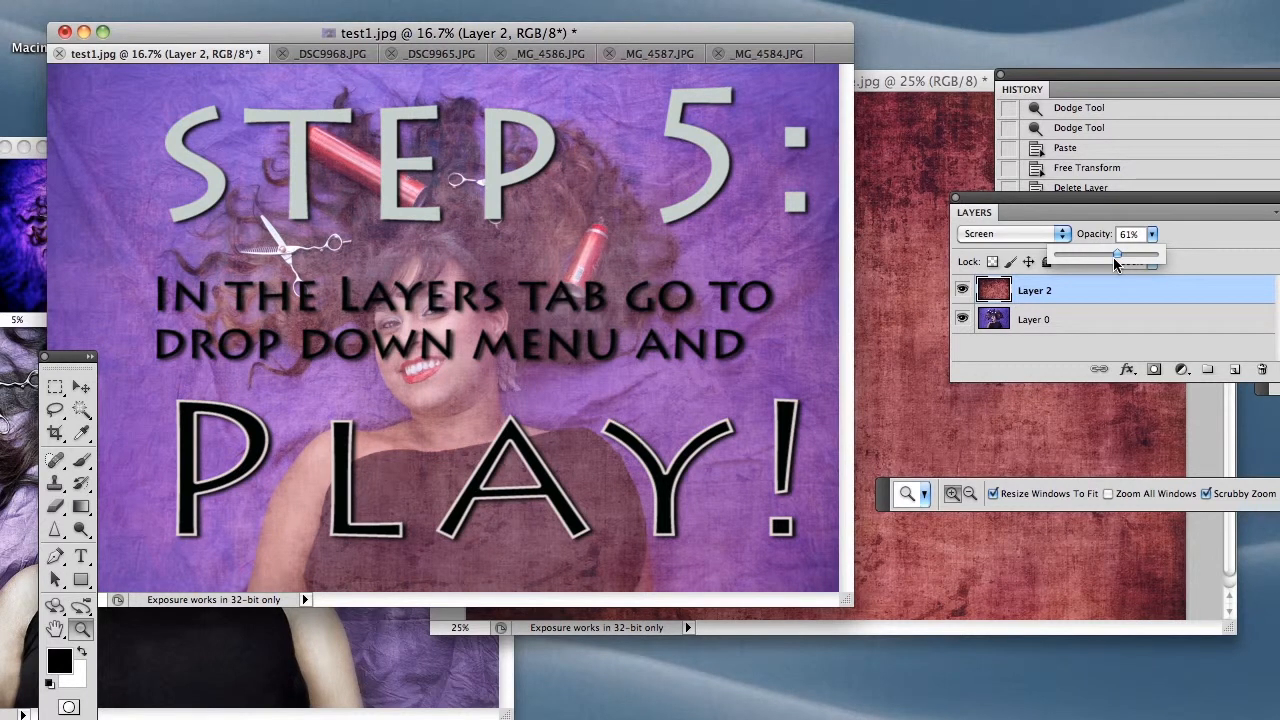
- Try the Hard Mix, Pin Light and Vivid Light blending modes on the texture layer
click(1064, 236)
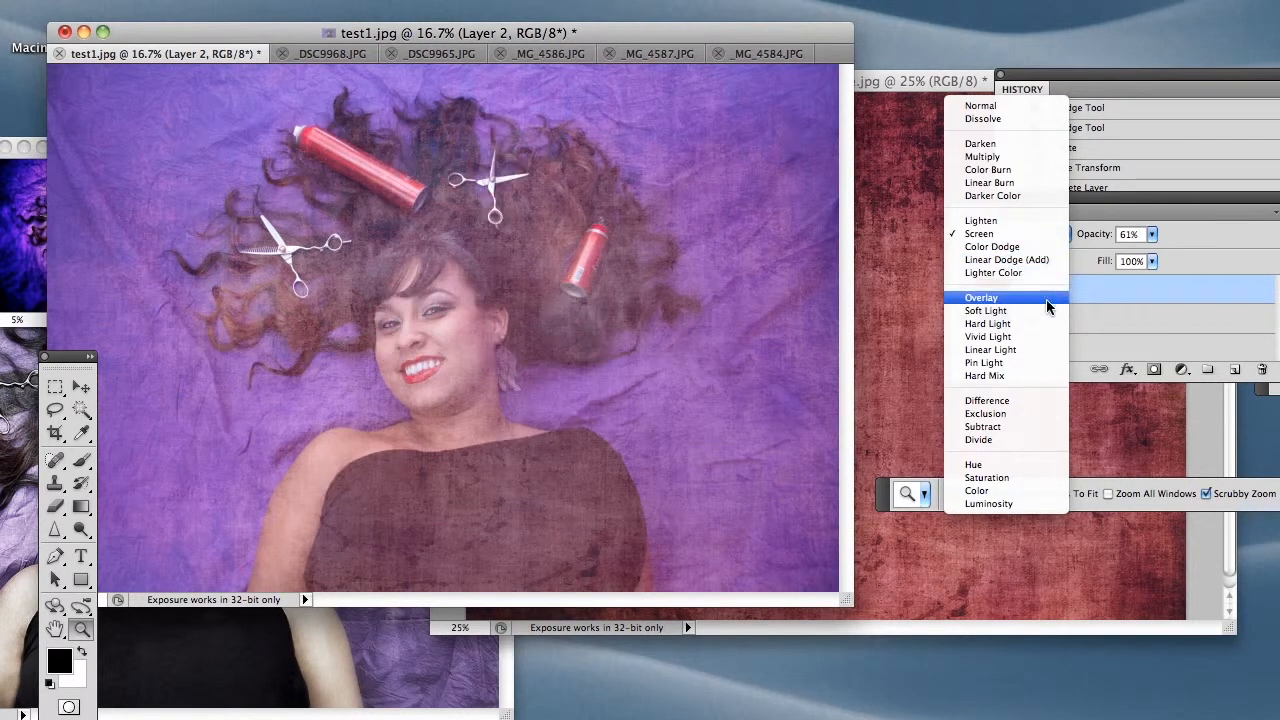
click(1055, 375)
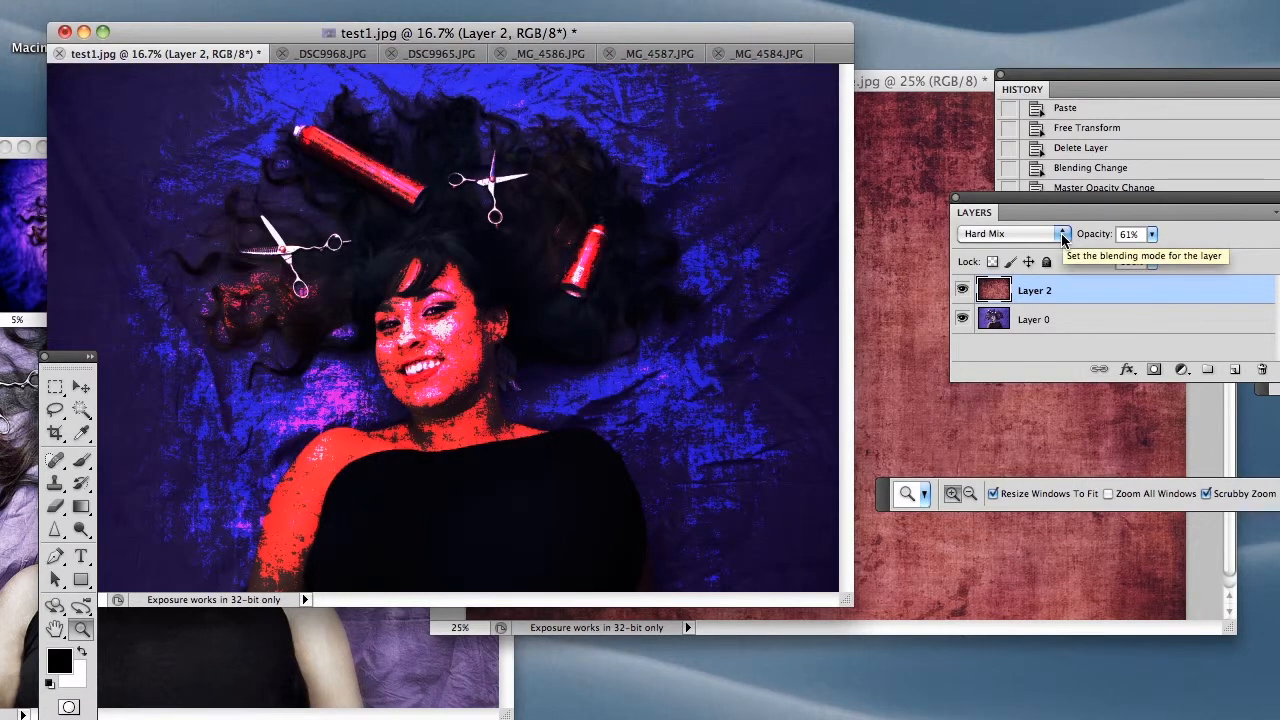
click(1064, 237)
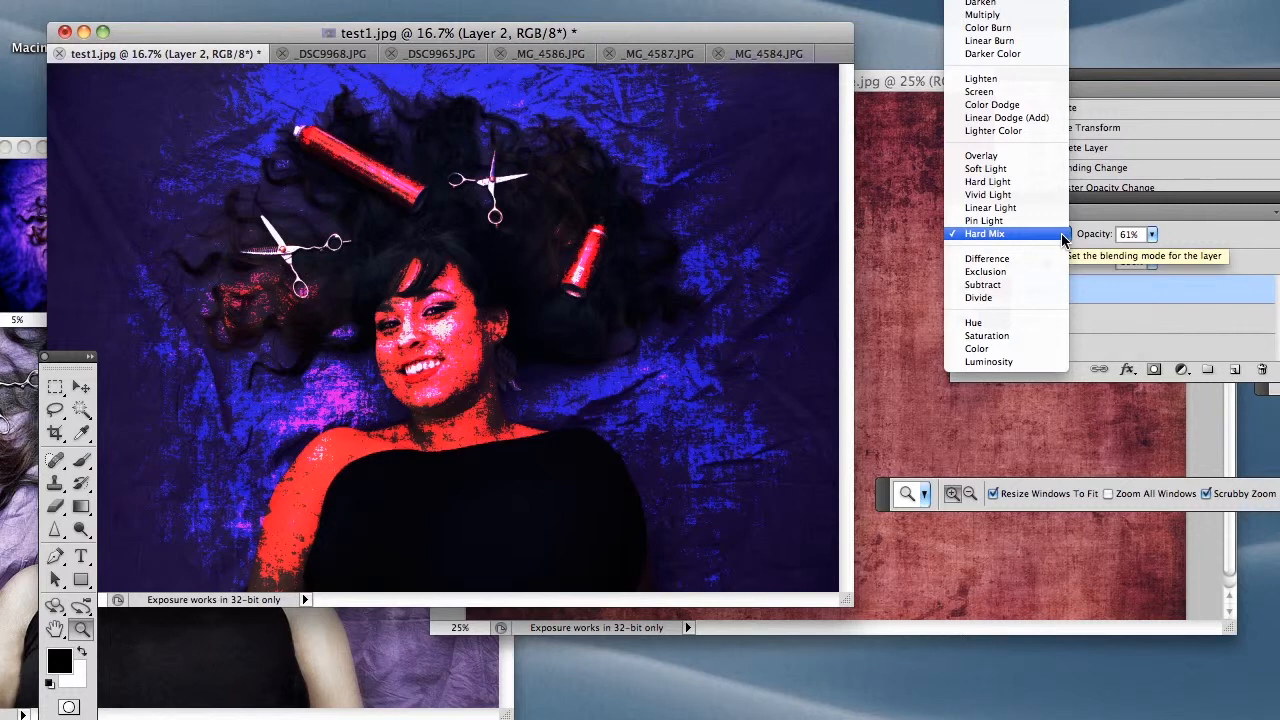
click(1048, 221)
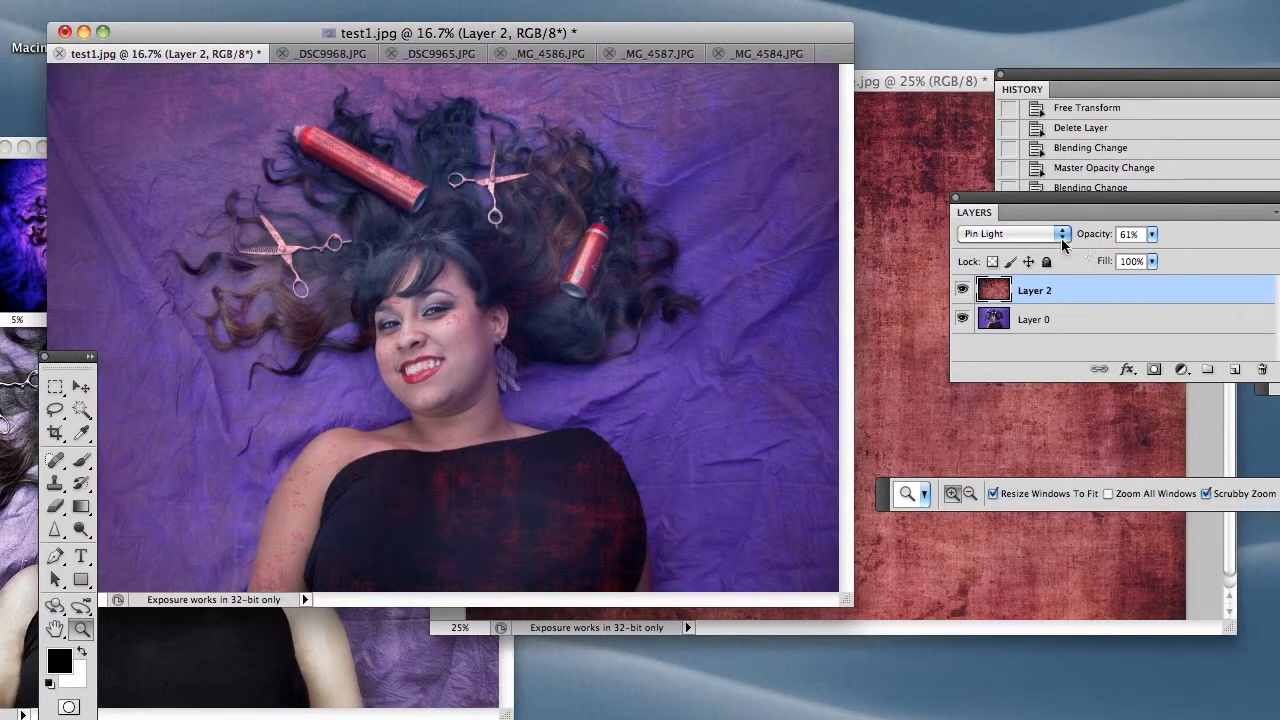
click(1061, 238)
click(1047, 208)
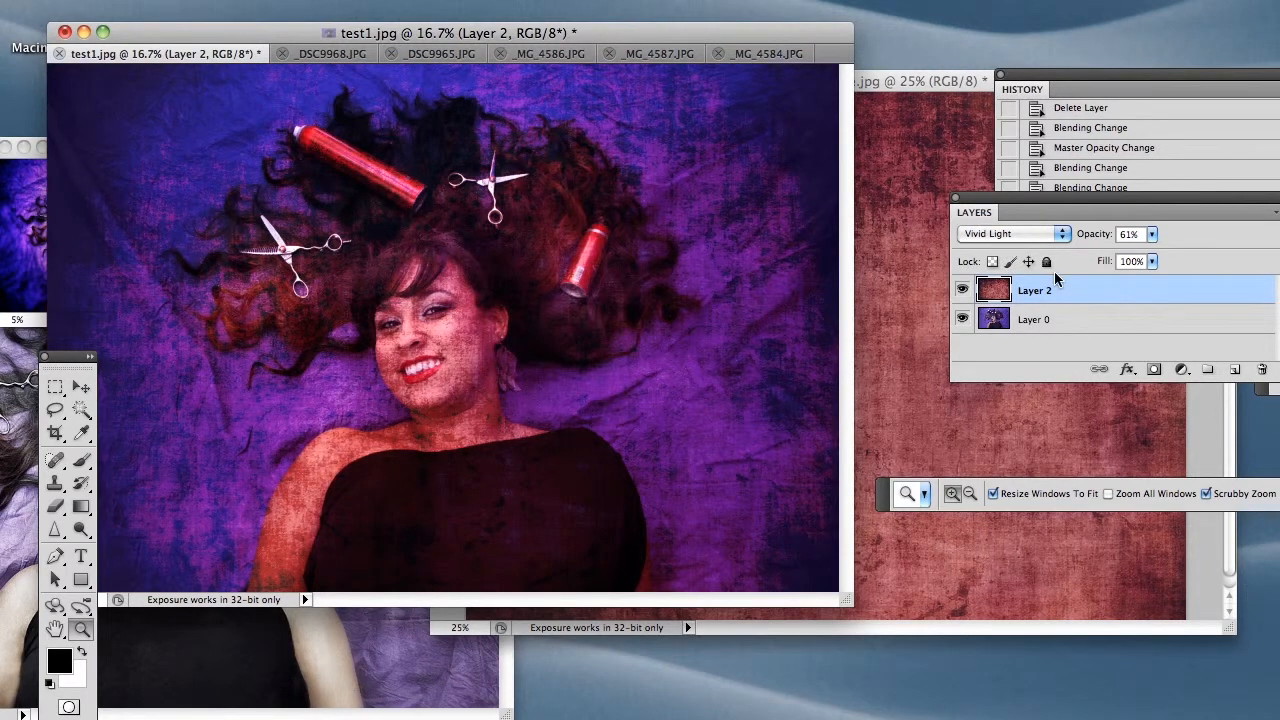
- Set the texture layer's blending mode to Soft Light and its opacity to 97%
click(1061, 234)
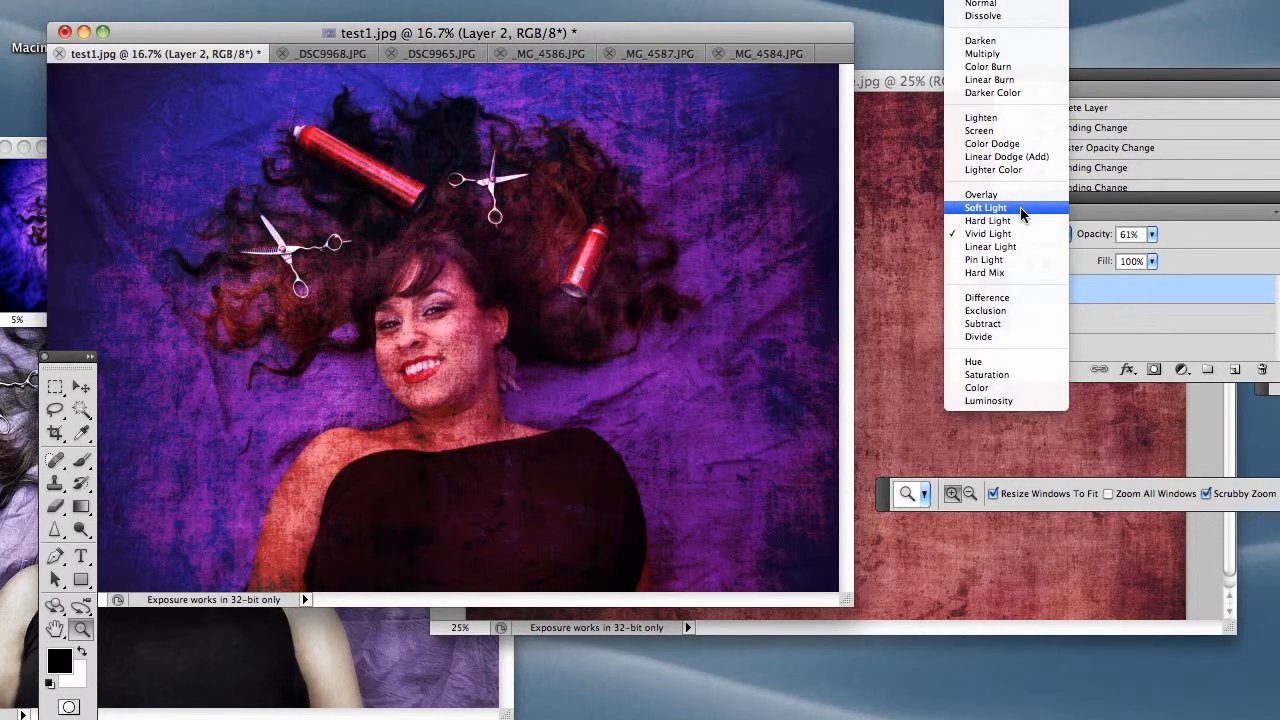
click(1020, 207)
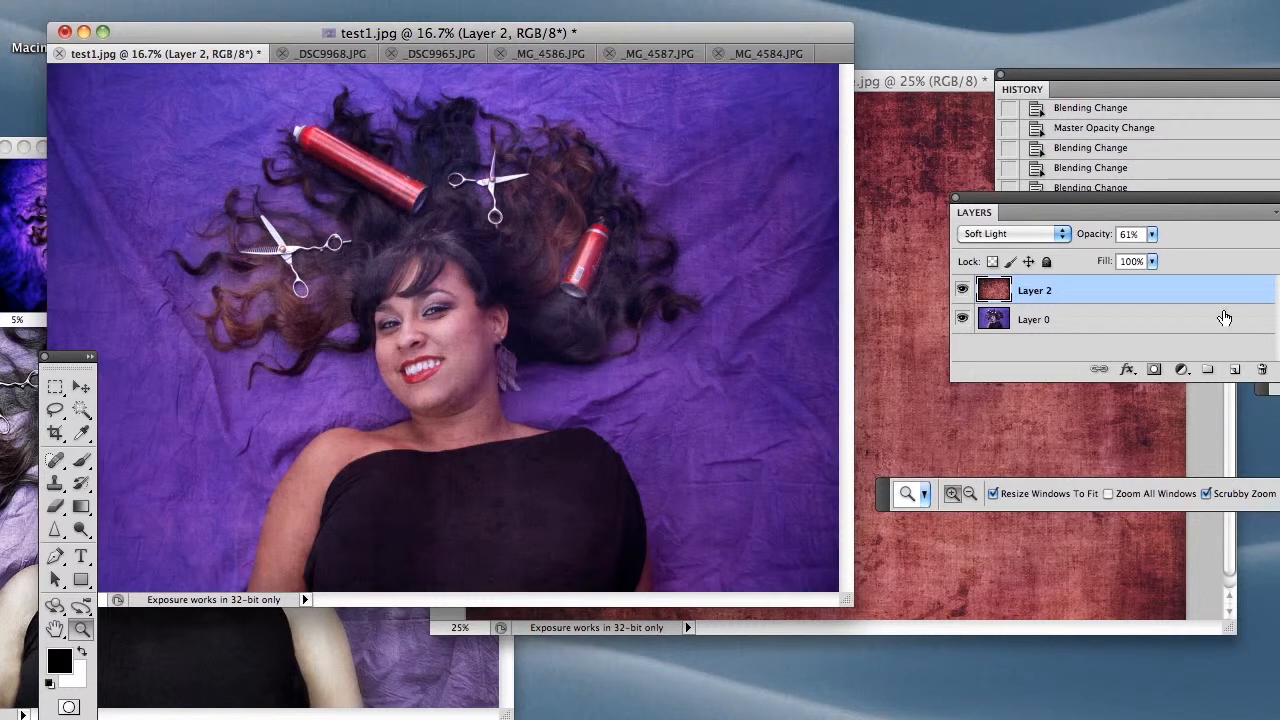
click(1152, 235)
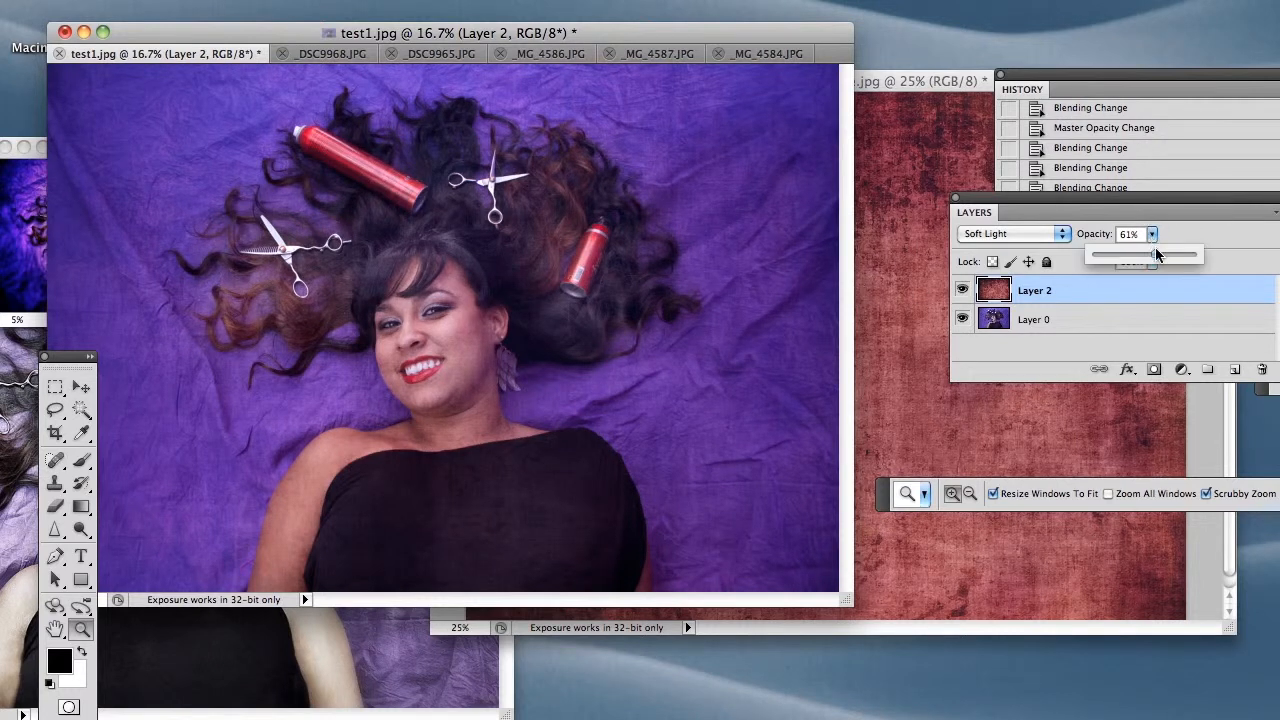
drag(1156, 250, 1187, 250)
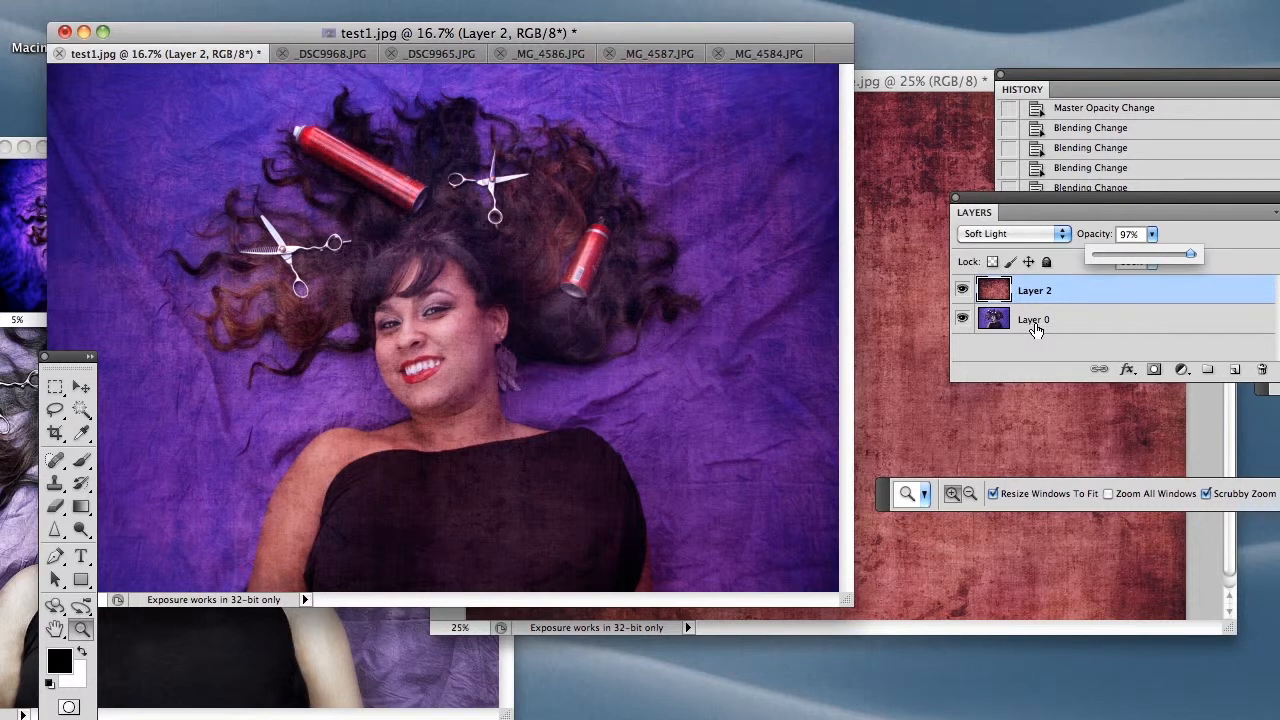
- Compare the textured portrait with the original image by reverting to the opening snapshot and returning to the last opacity change in the history
click(1132, 71)
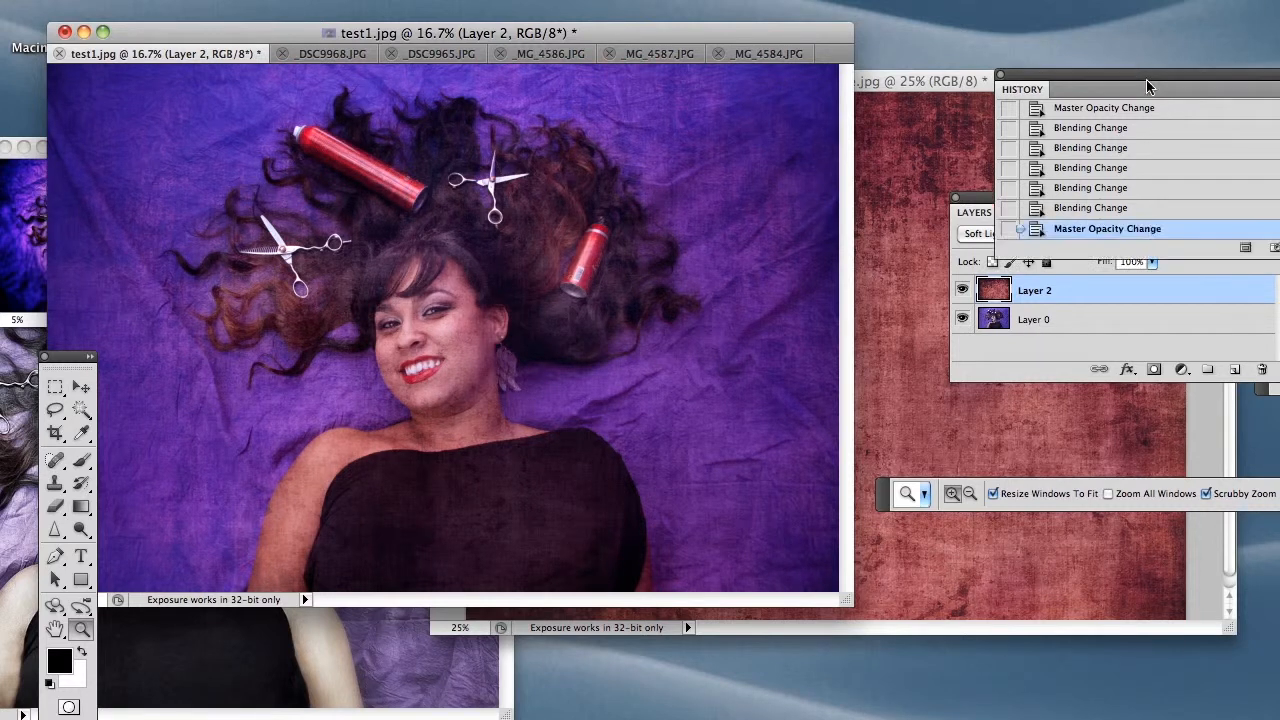
drag(1177, 80, 1024, 77)
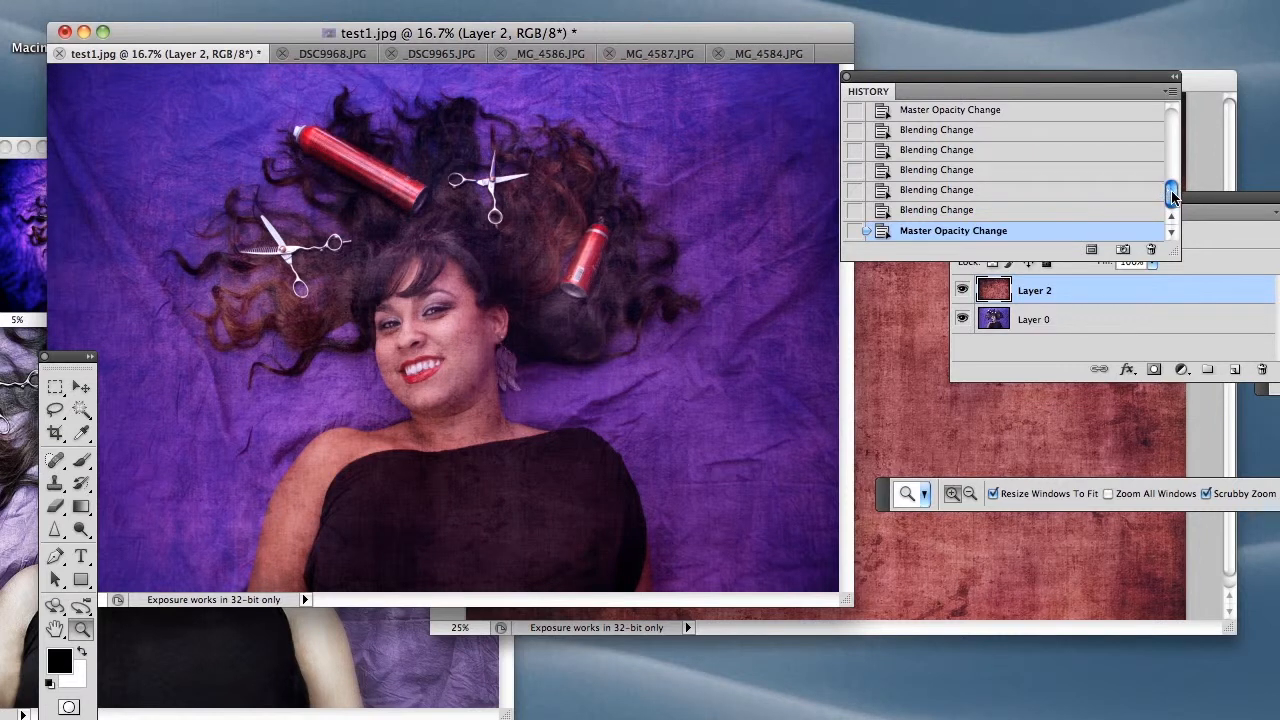
drag(1172, 195, 1171, 110)
click(1107, 121)
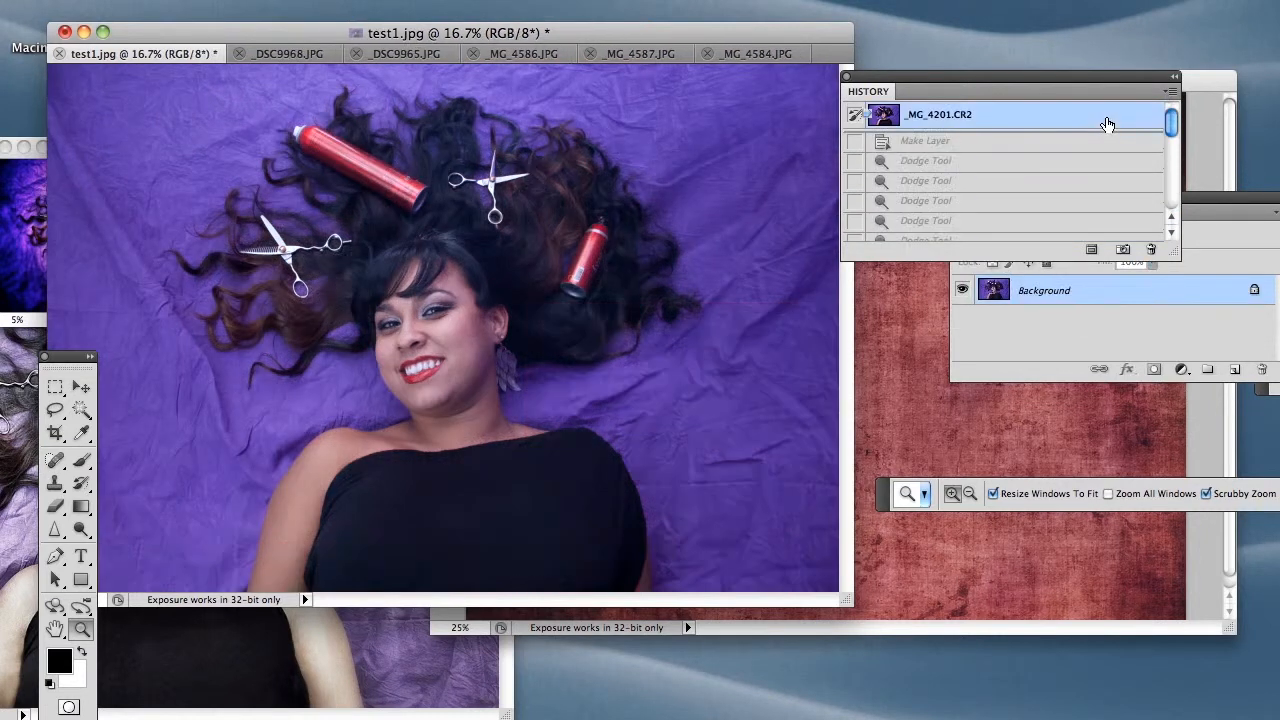
drag(1171, 120, 1171, 194)
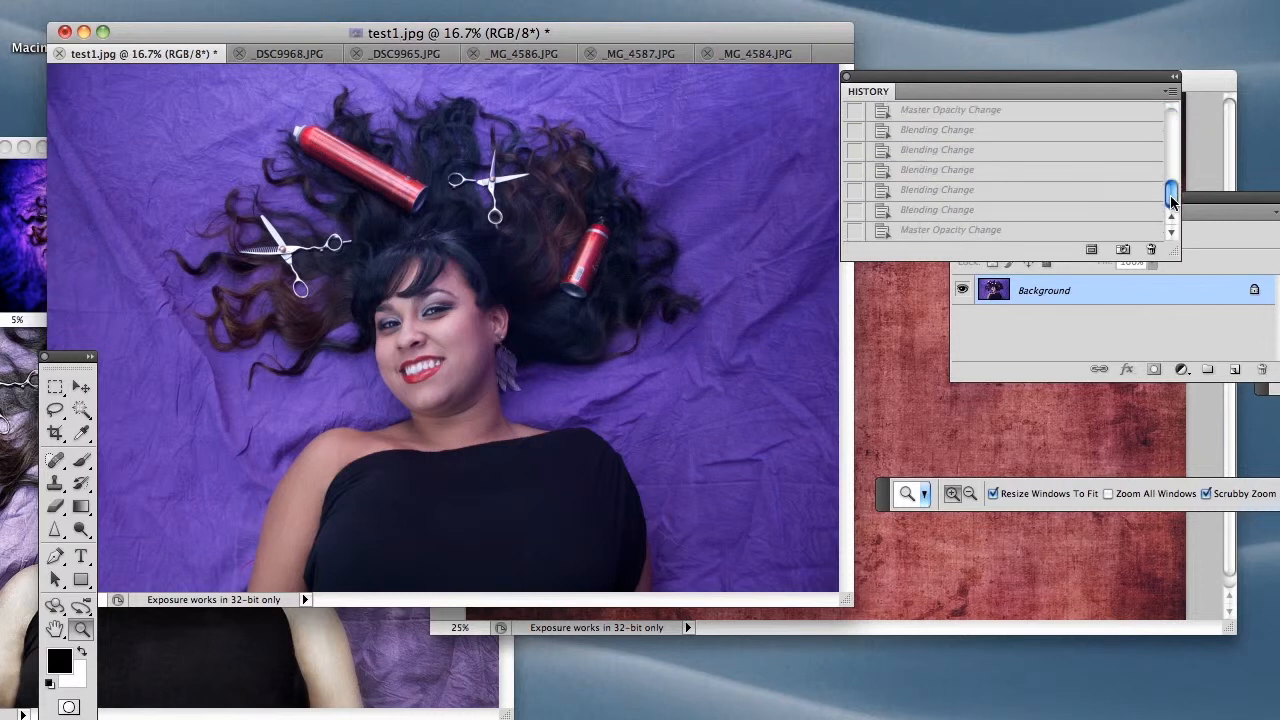
click(1109, 231)
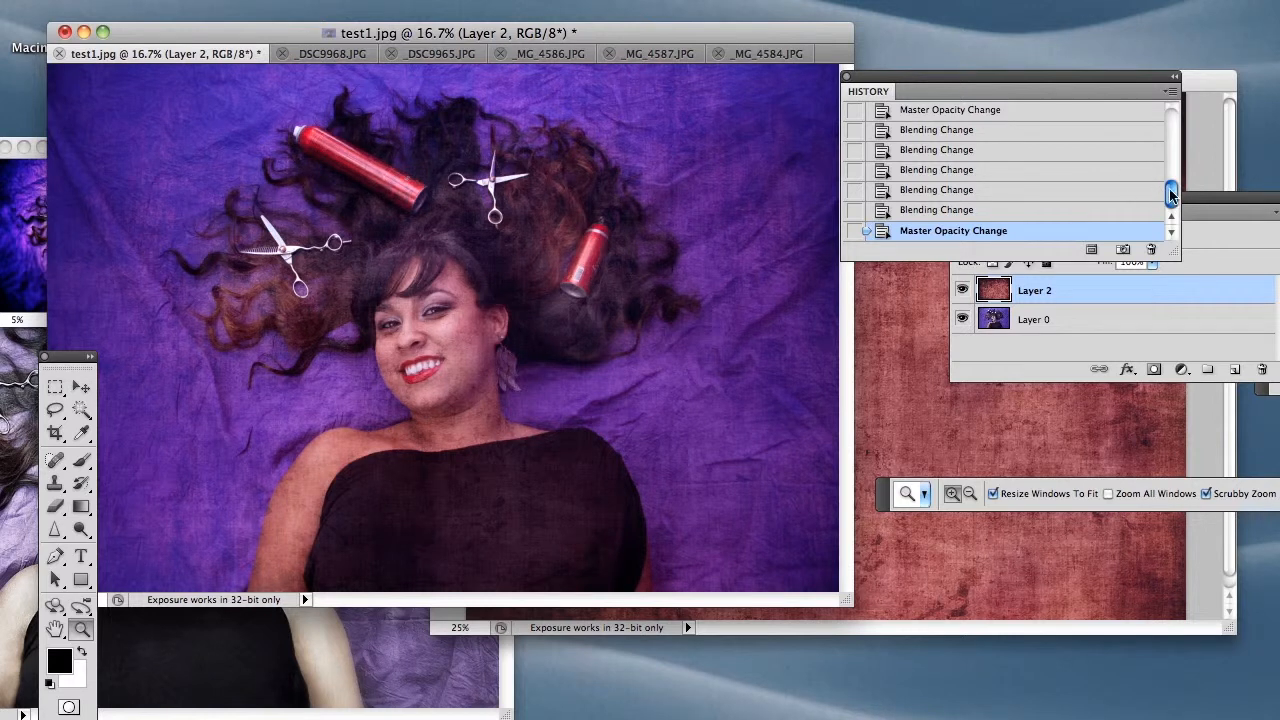
drag(1172, 196, 1177, 103)
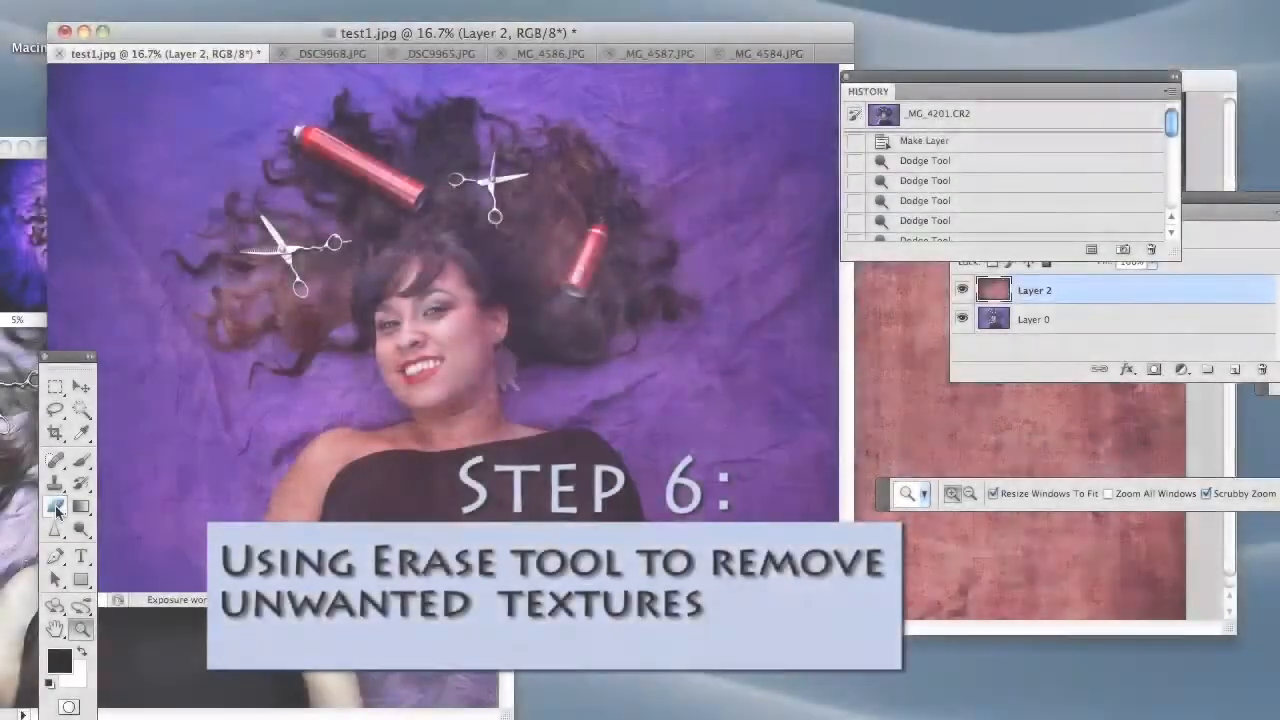
- Erase the texture over the woman's face with a 569 px Eraser at 57% opacity
click(56, 508)
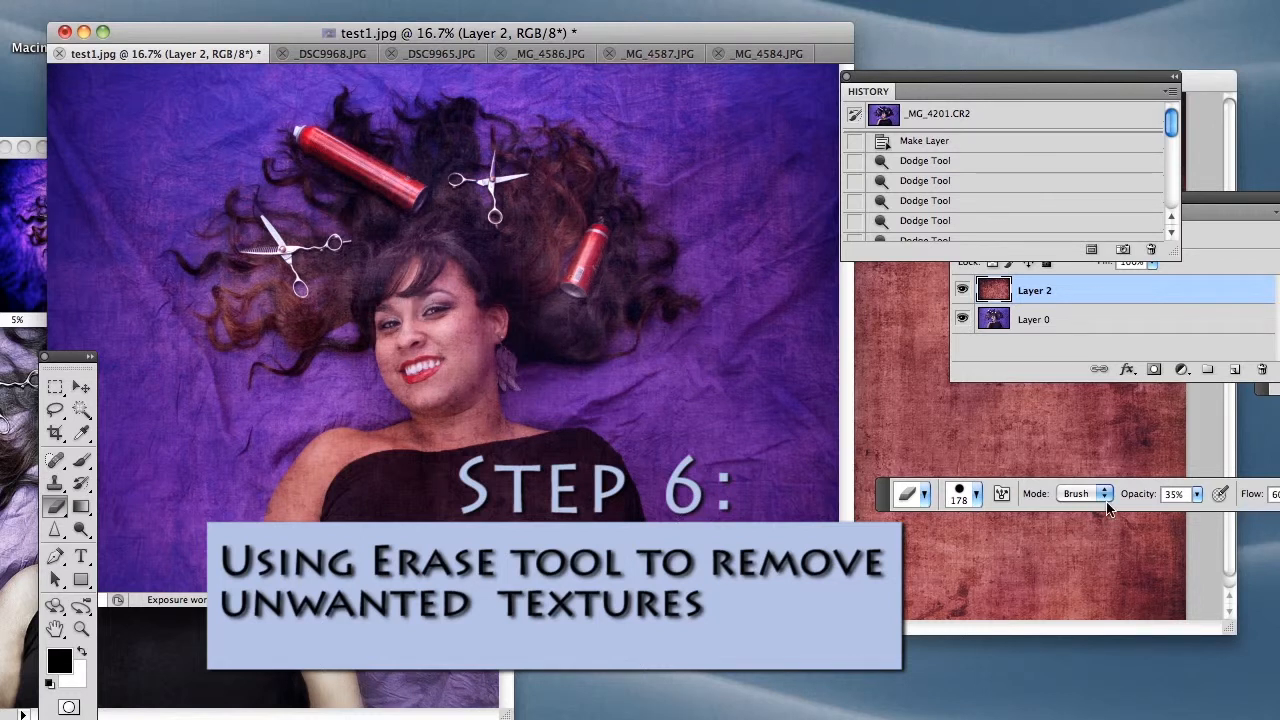
click(976, 495)
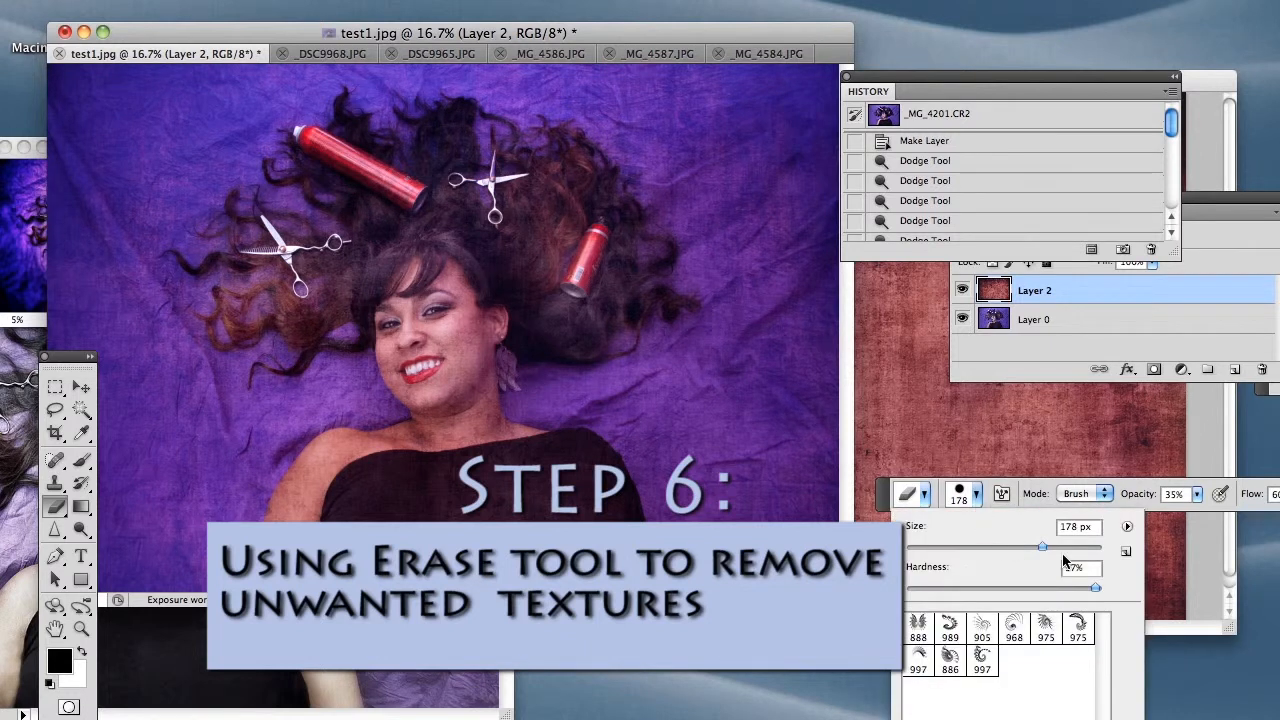
mouse_move(1049, 547)
mouse_down()
mouse_move(1024, 547)
mouse_move(1083, 546)
mouse_up()
click(1193, 497)
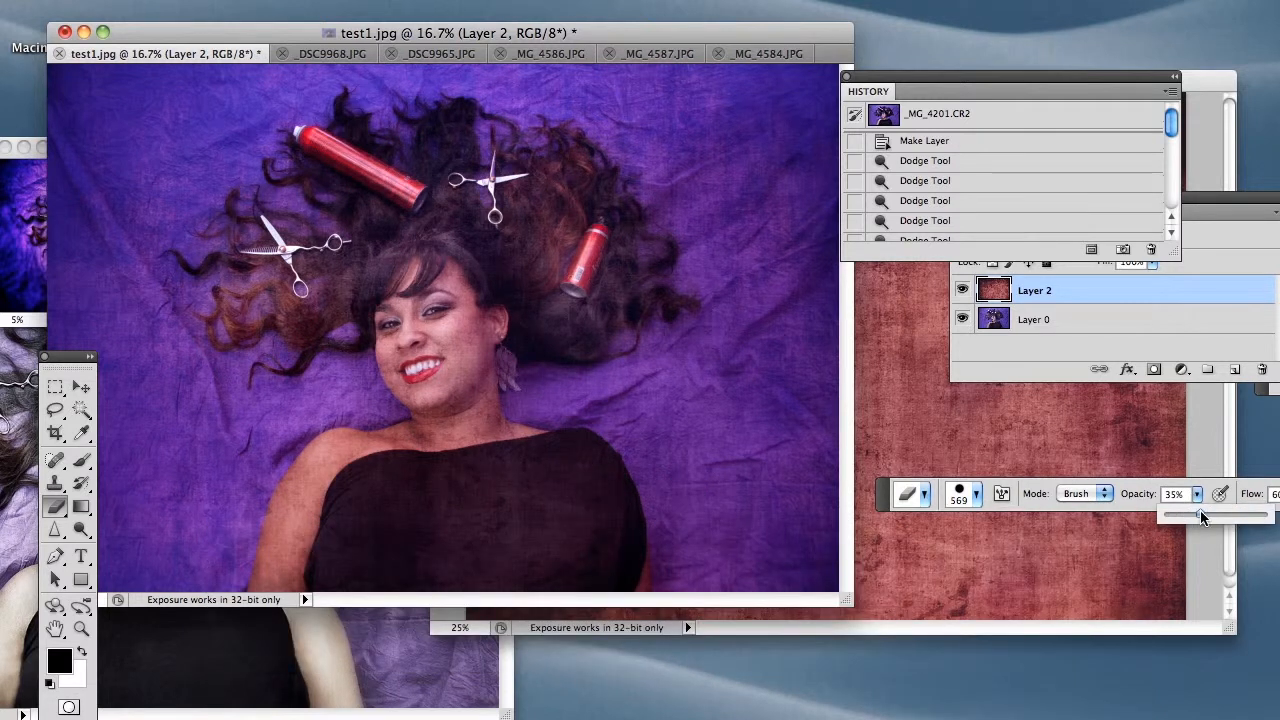
drag(1221, 517, 1223, 517)
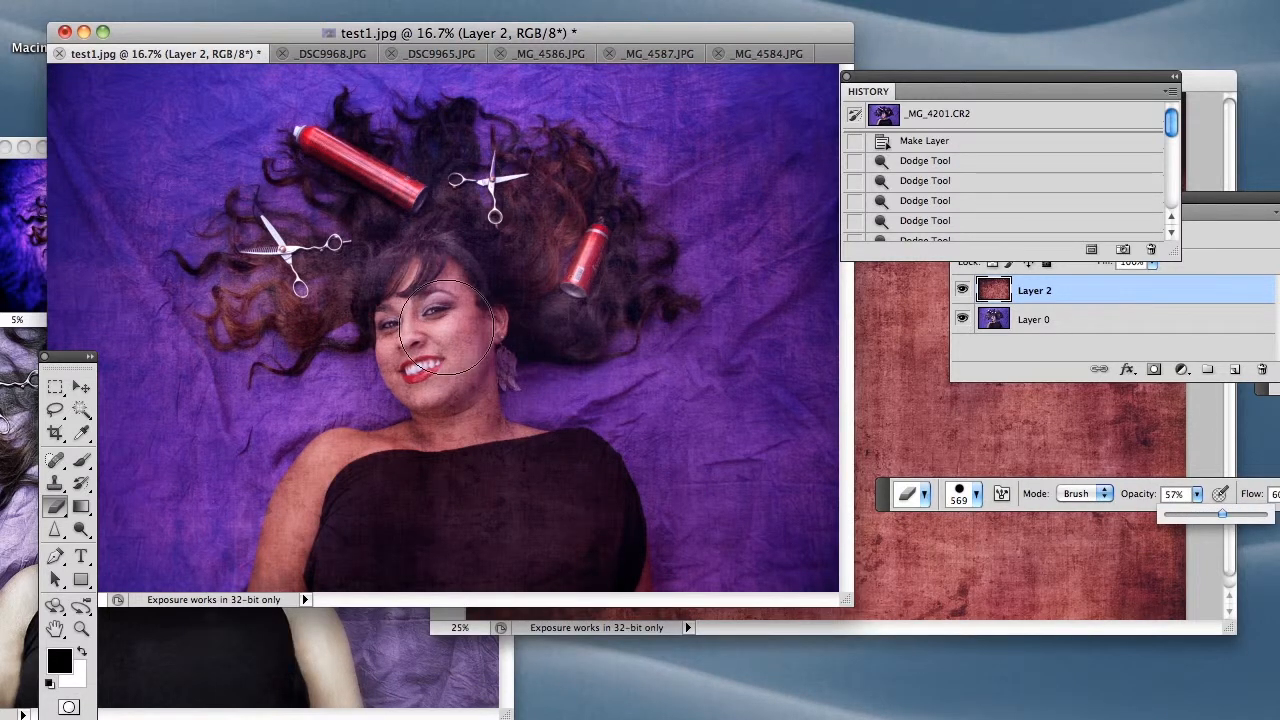
click(443, 350)
mouse_move(443, 350)
mouse_down()
mouse_move(450, 318)
mouse_move(432, 372)
mouse_move(440, 410)
mouse_up()
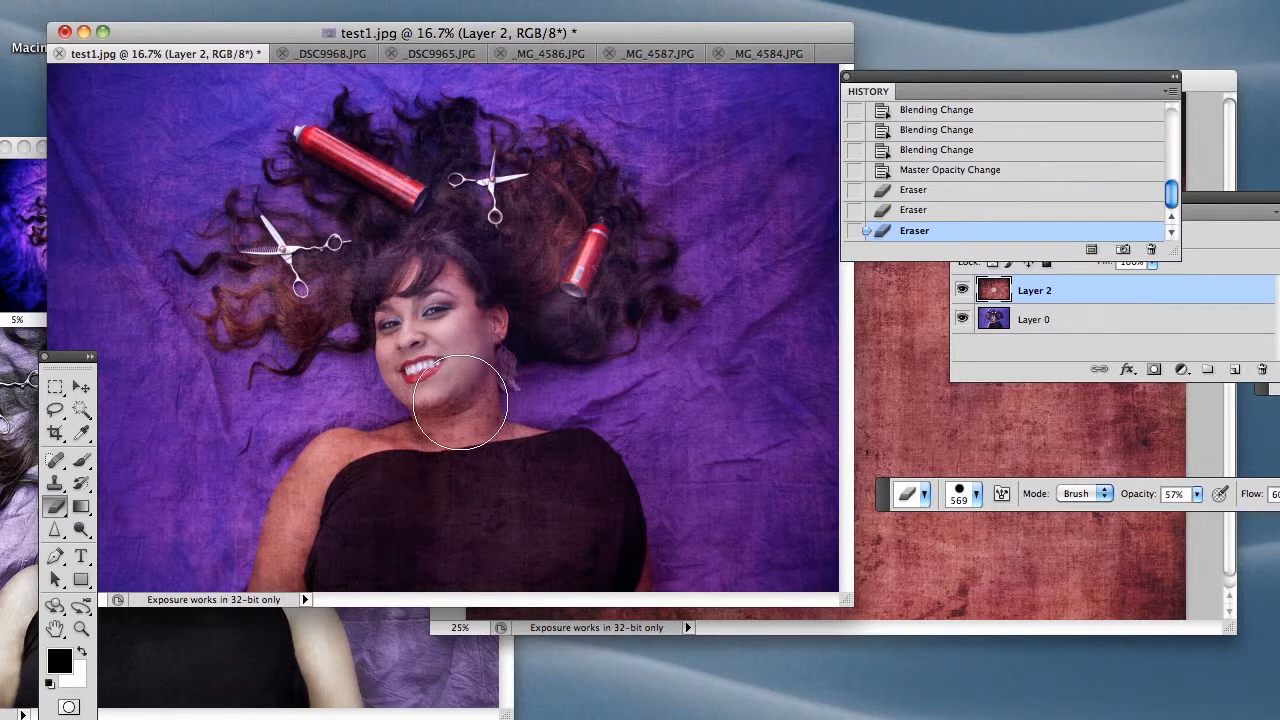
- Lower the Eraser opacity to 42% and soften the texture over the neck, shoulder and edge of the face
click(1197, 493)
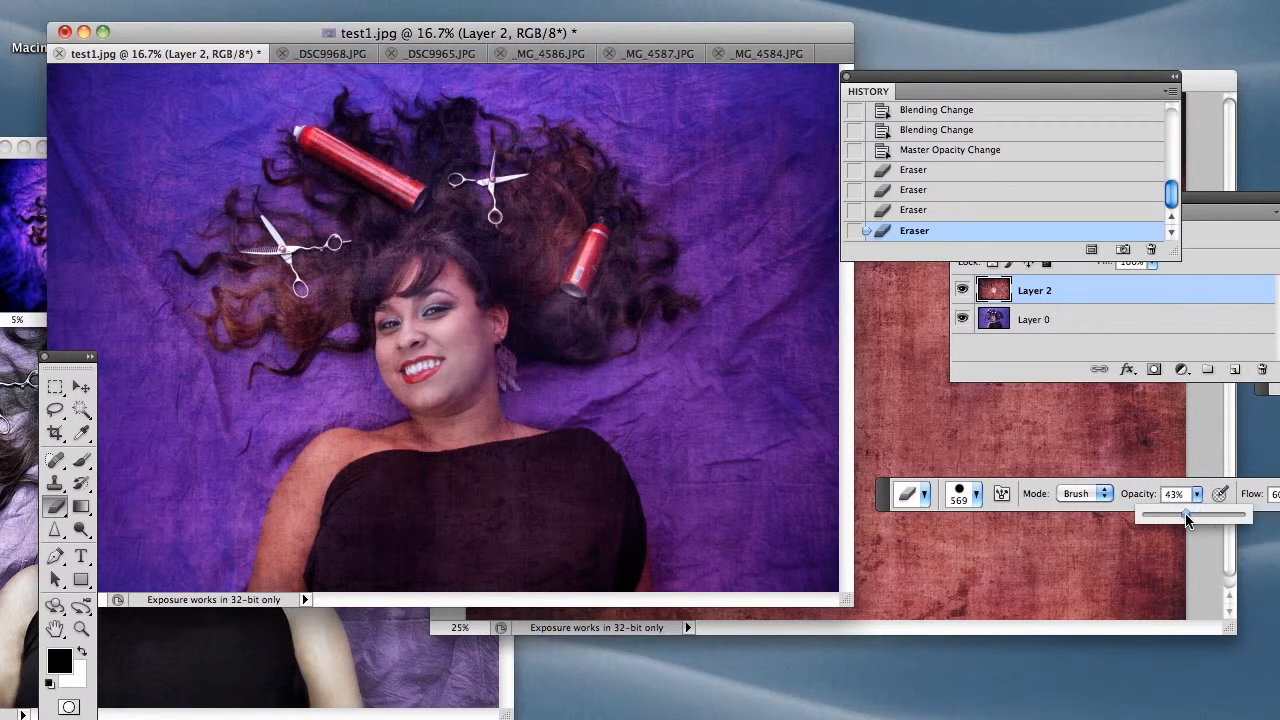
drag(1187, 520, 1184, 520)
mouse_move(440, 395)
mouse_down()
mouse_move(435, 415)
mouse_move(350, 445)
mouse_up()
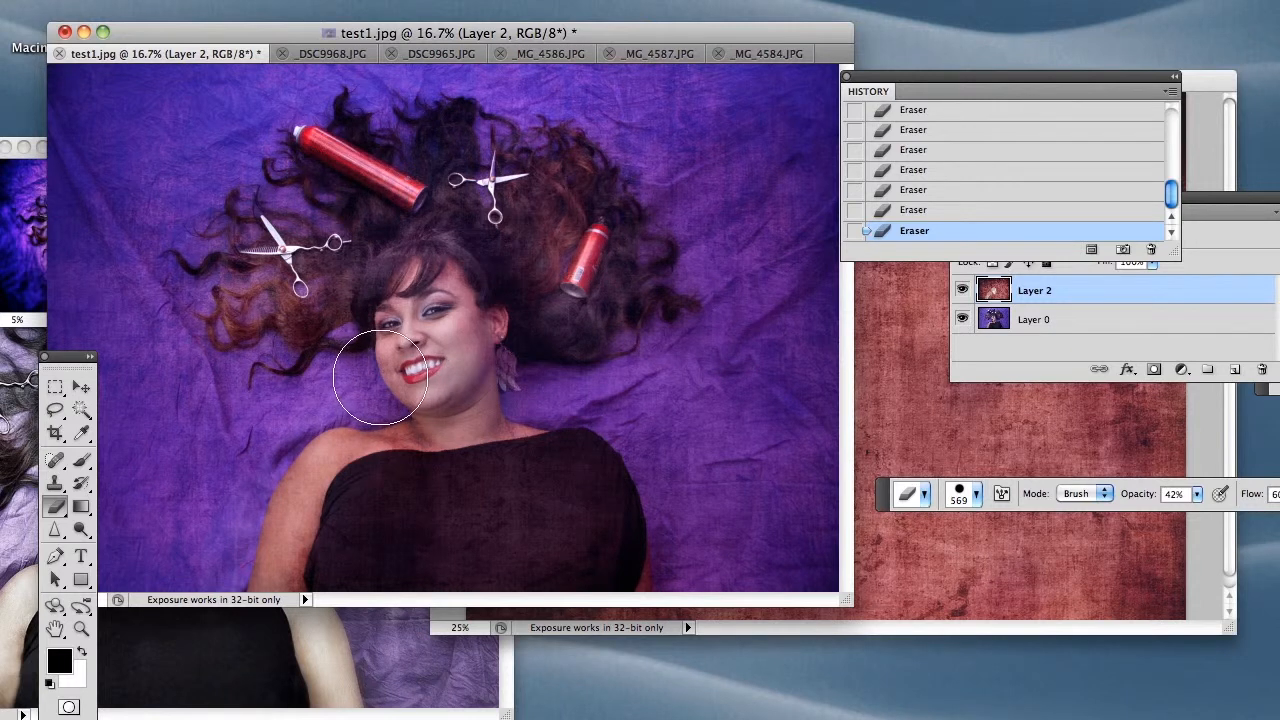
mouse_move(380, 372)
mouse_down()
mouse_move(425, 413)
mouse_move(370, 412)
mouse_up()
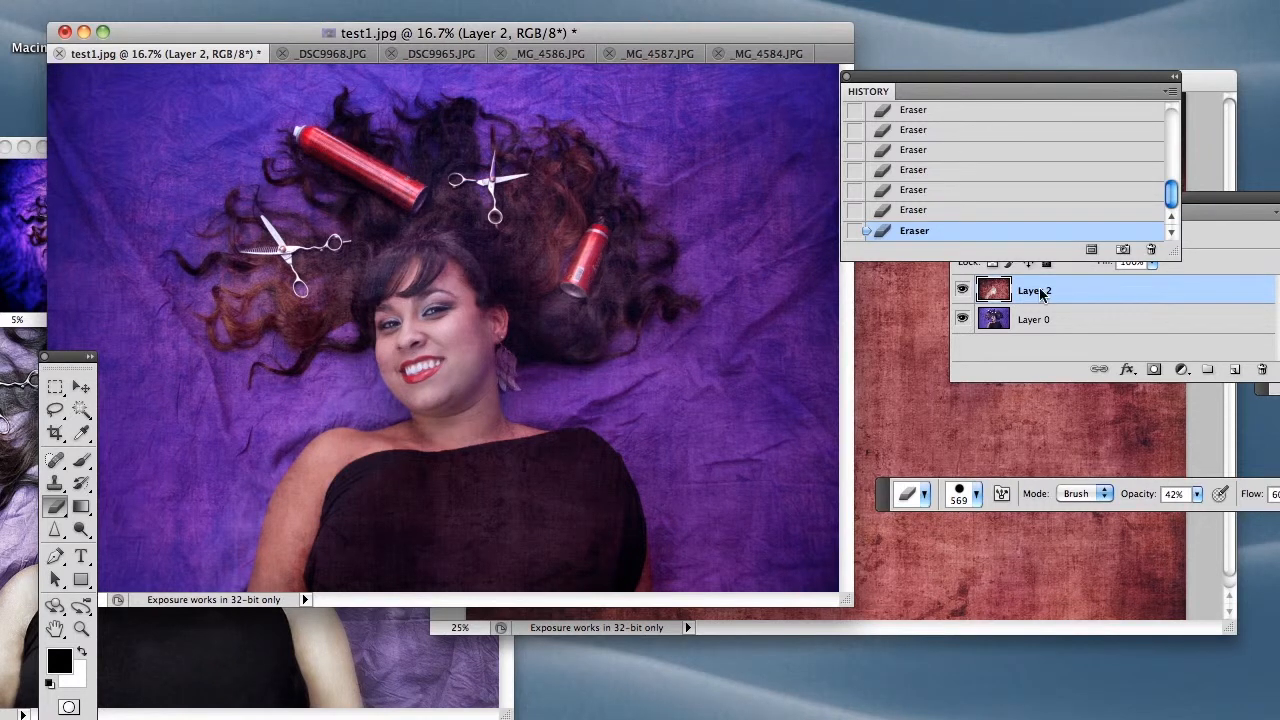
- Erase more texture over the shoulder at 68% Eraser opacity, and toggle the texture layer's visibility to check the result
click(1196, 495)
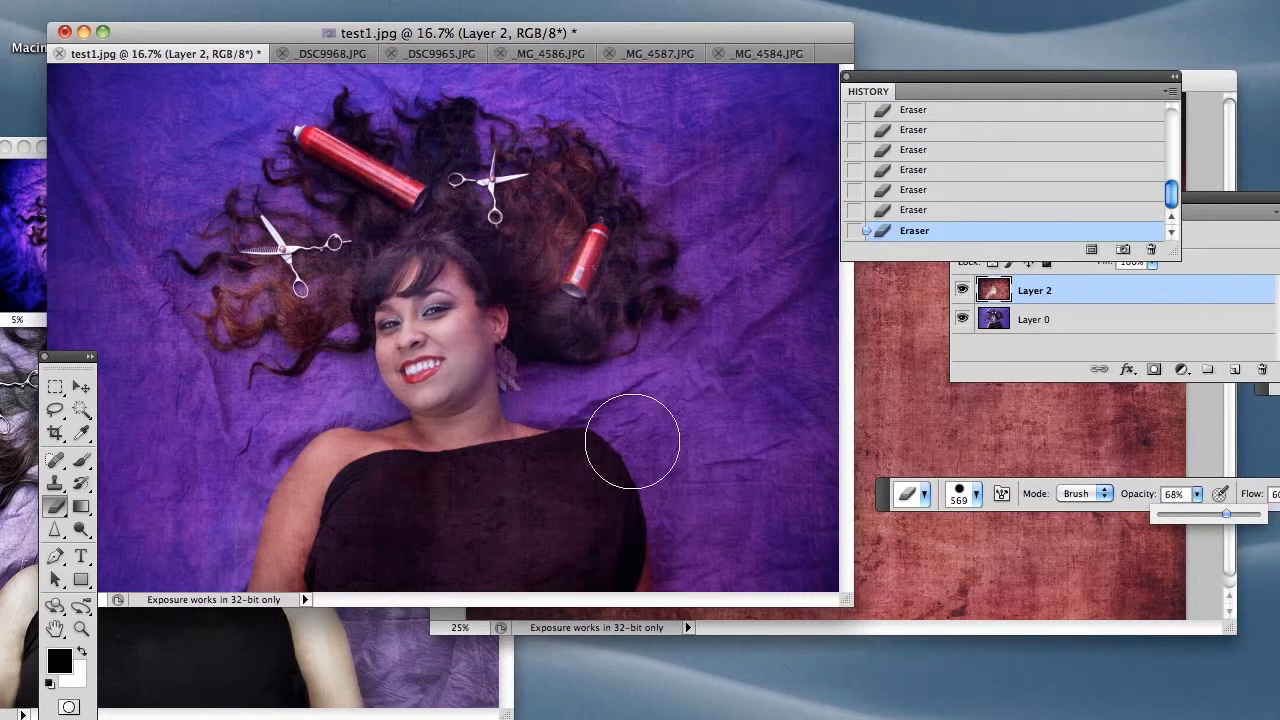
click(360, 450)
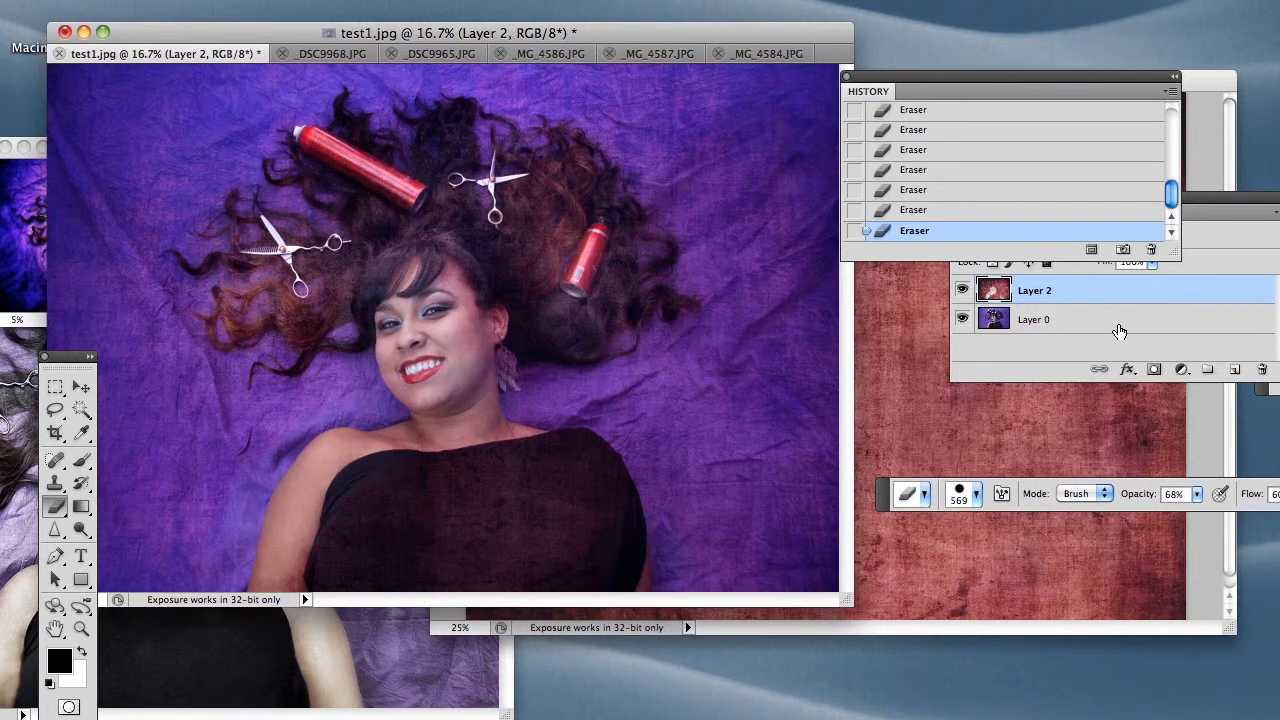
click(962, 291)
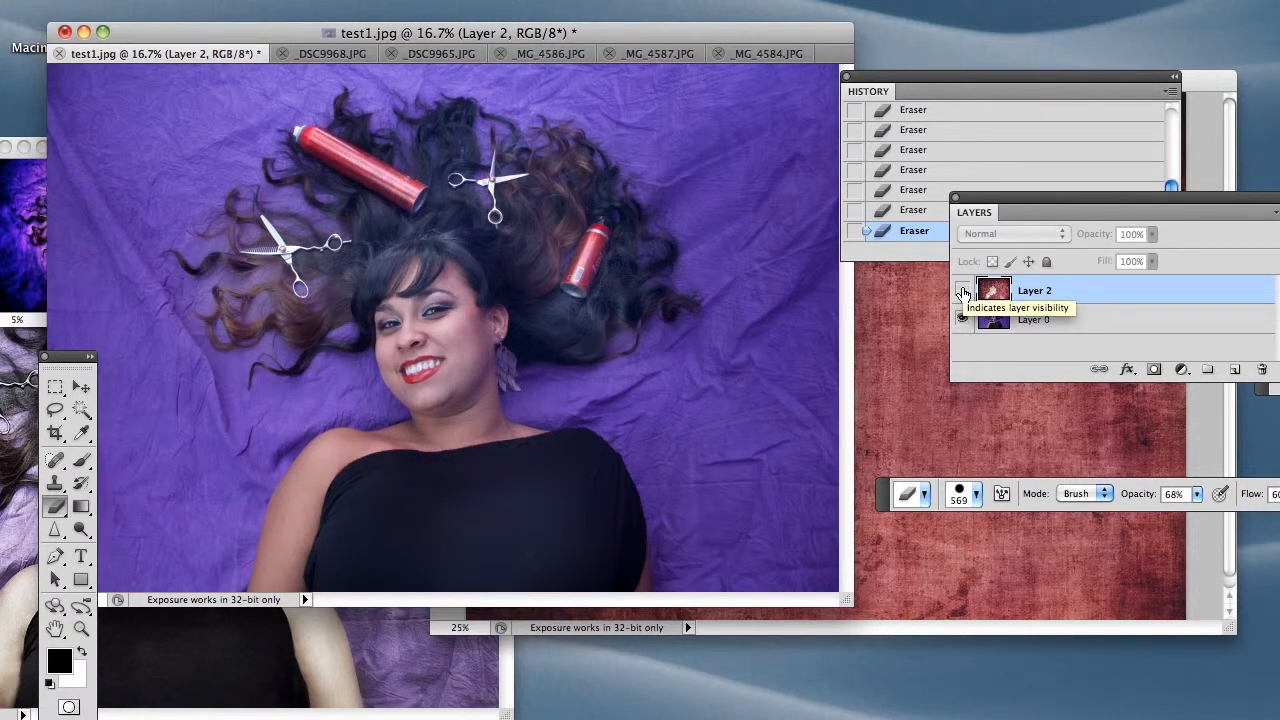
click(962, 291)
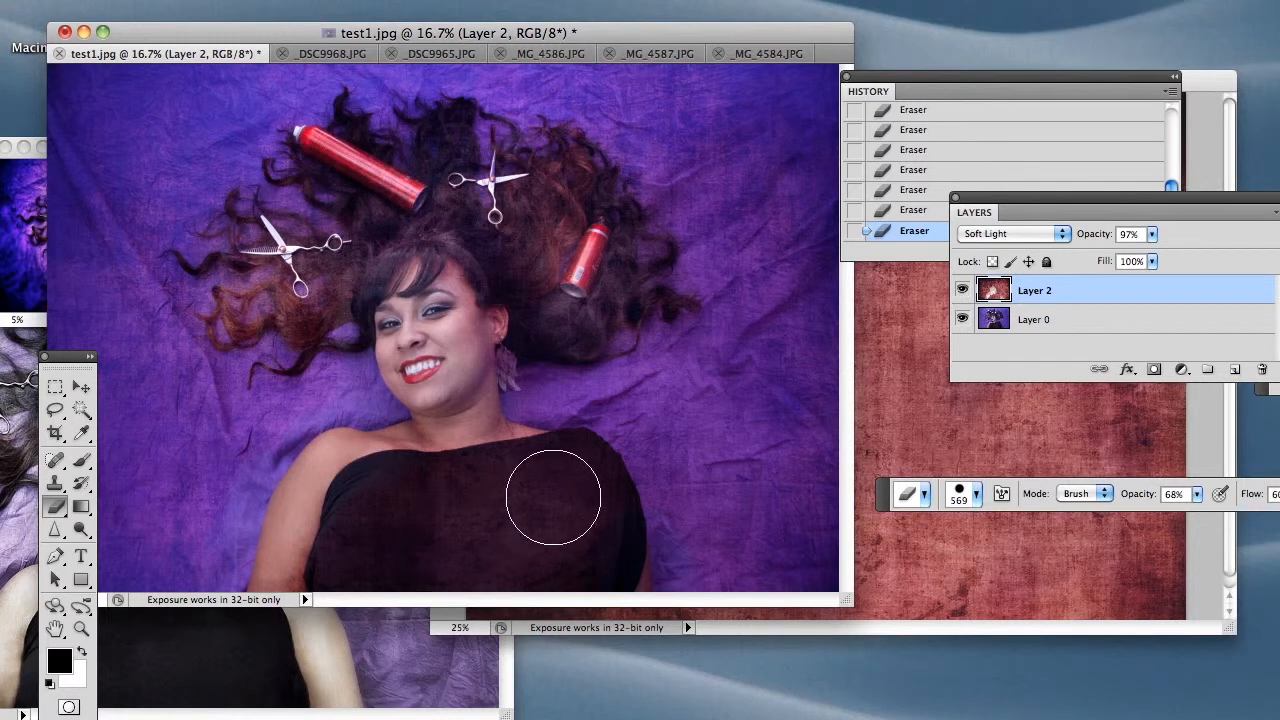
- Erase the texture over the black top and the arm with the Eraser at 68% opacity
mouse_move(468, 537)
mouse_down()
mouse_move(503, 480)
mouse_move(443, 566)
mouse_move(529, 509)
mouse_move(543, 562)
mouse_move(586, 534)
mouse_move(571, 491)
mouse_move(443, 523)
mouse_move(396, 517)
mouse_move(346, 543)
mouse_move(480, 594)
mouse_move(457, 586)
mouse_move(401, 481)
mouse_move(357, 514)
mouse_move(557, 491)
mouse_move(557, 598)
mouse_up()
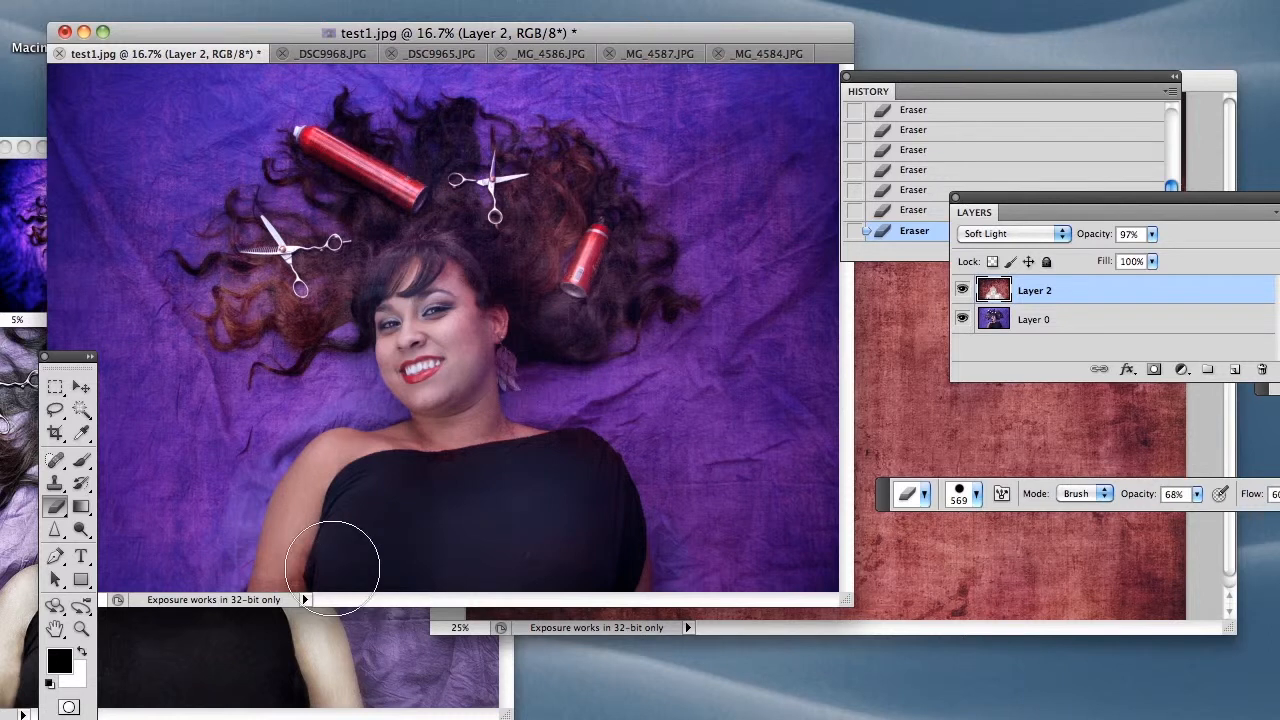
mouse_move(330, 567)
mouse_down()
mouse_move(286, 670)
mouse_move(300, 660)
mouse_up()
mouse_move(294, 614)
mouse_down()
mouse_move(430, 515)
mouse_move(508, 537)
mouse_move(551, 483)
mouse_up()
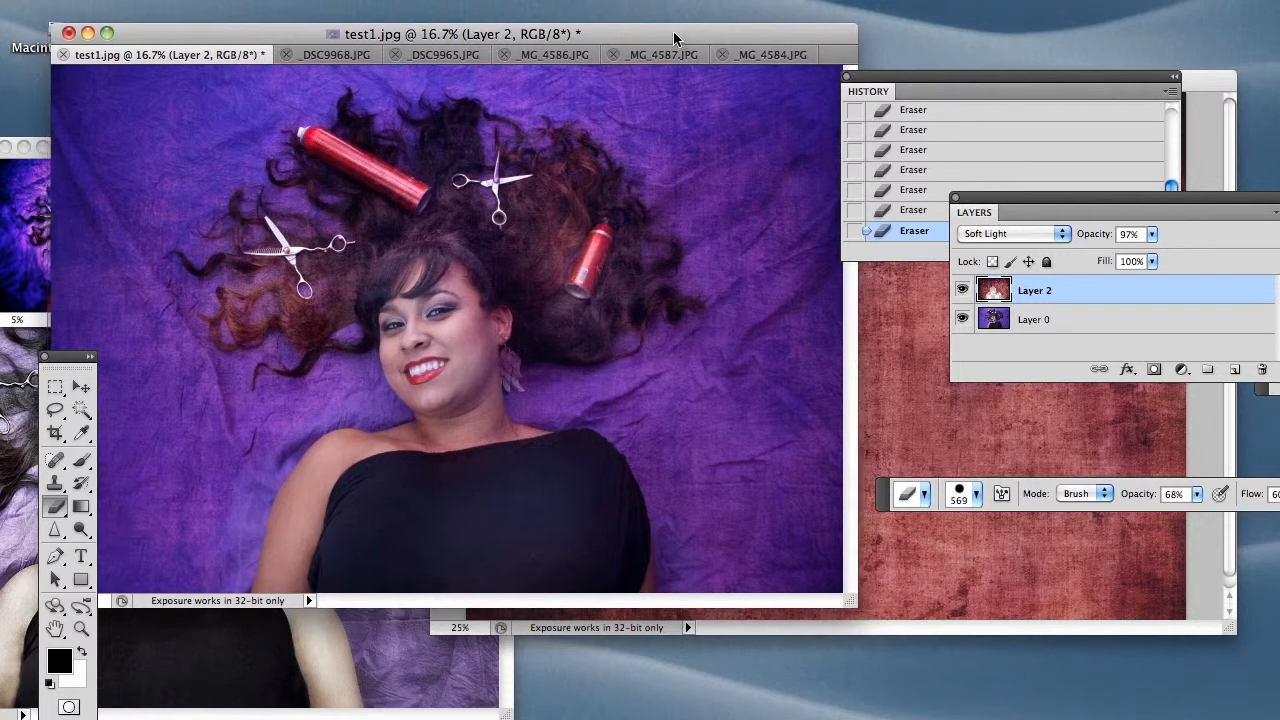
- Brighten the texture layer with Levels, setting the midtone input to 1.60 and the white input to 242
drag(674, 33, 713, 35)
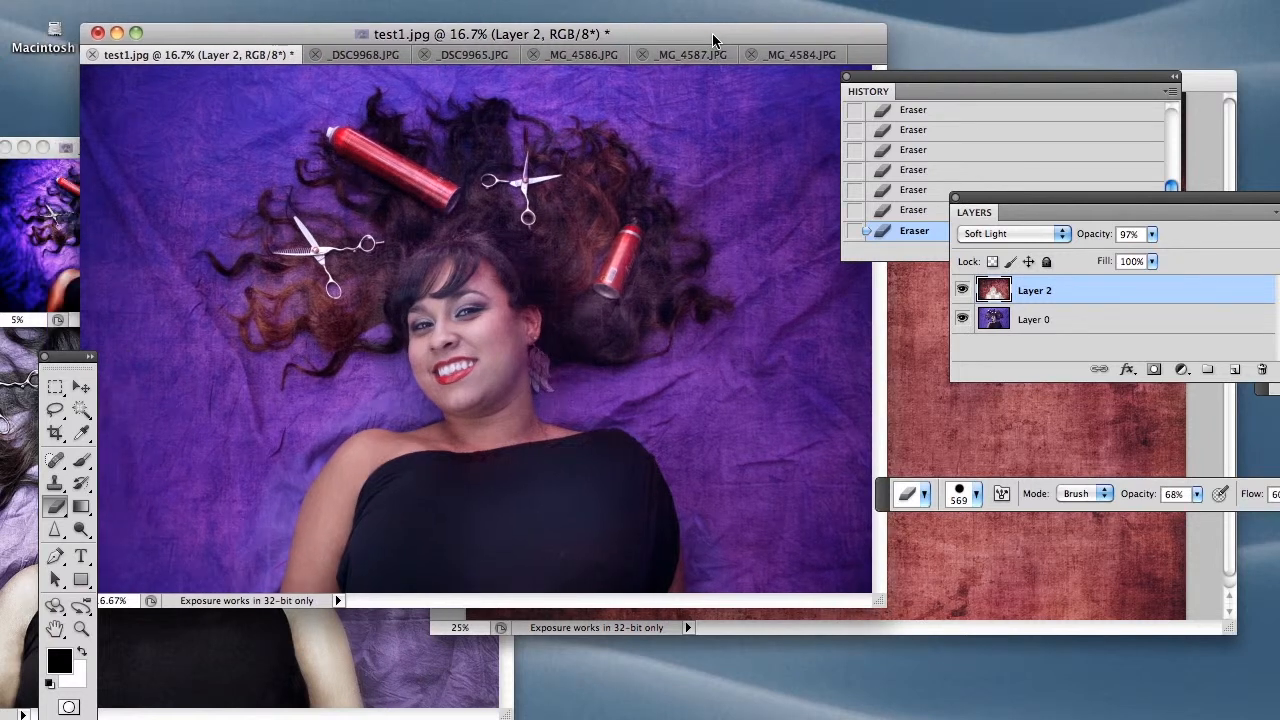
drag(1100, 202, 960, 221)
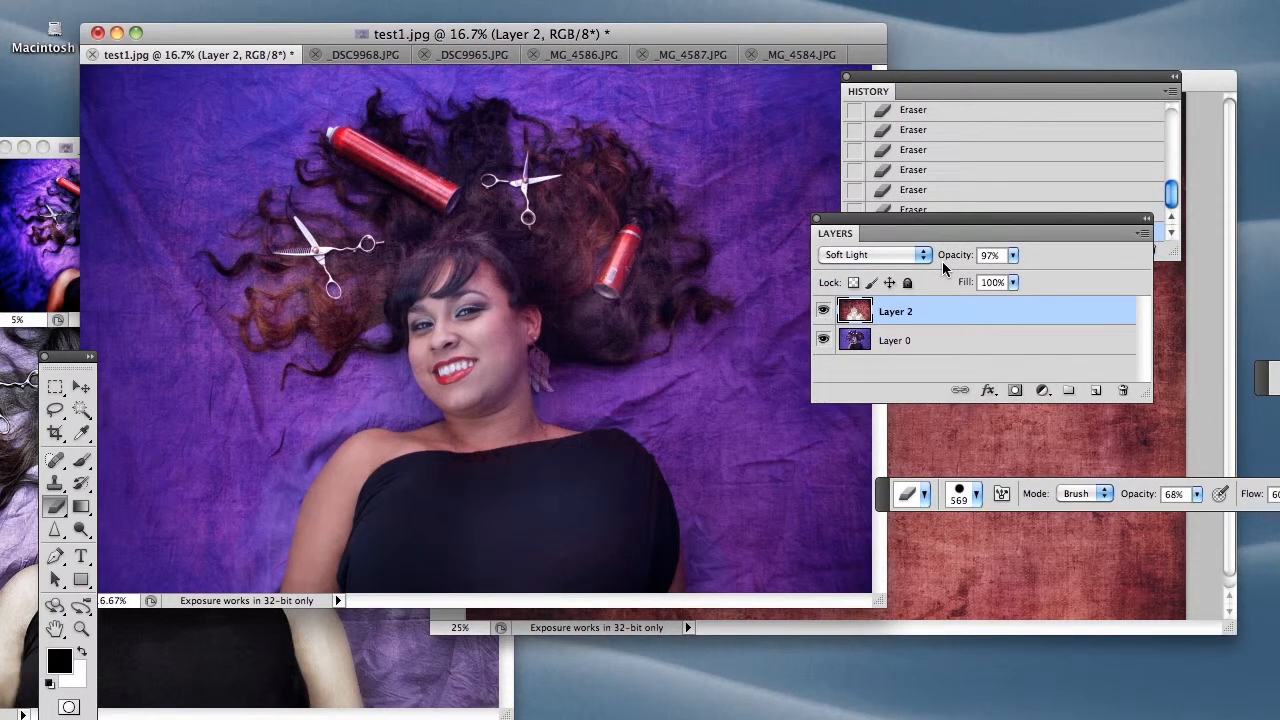
key(ctrl+l)
drag(963, 301, 923, 301)
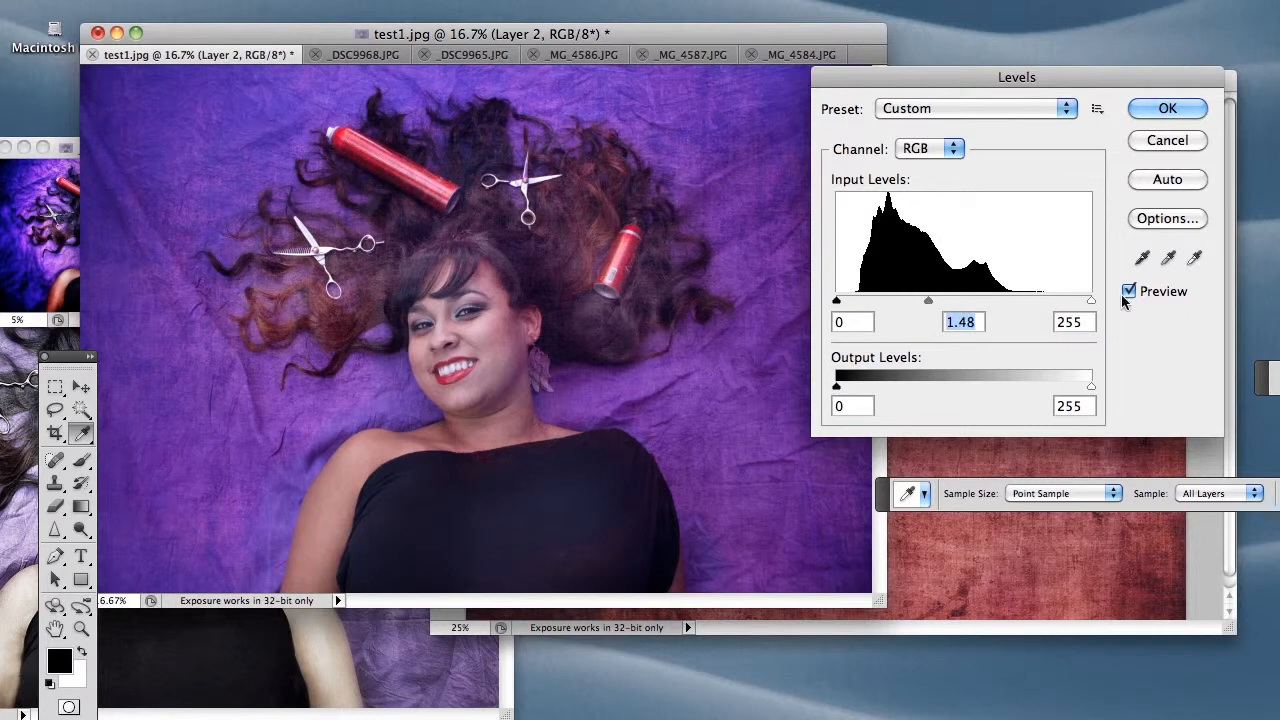
drag(1091, 300, 1078, 300)
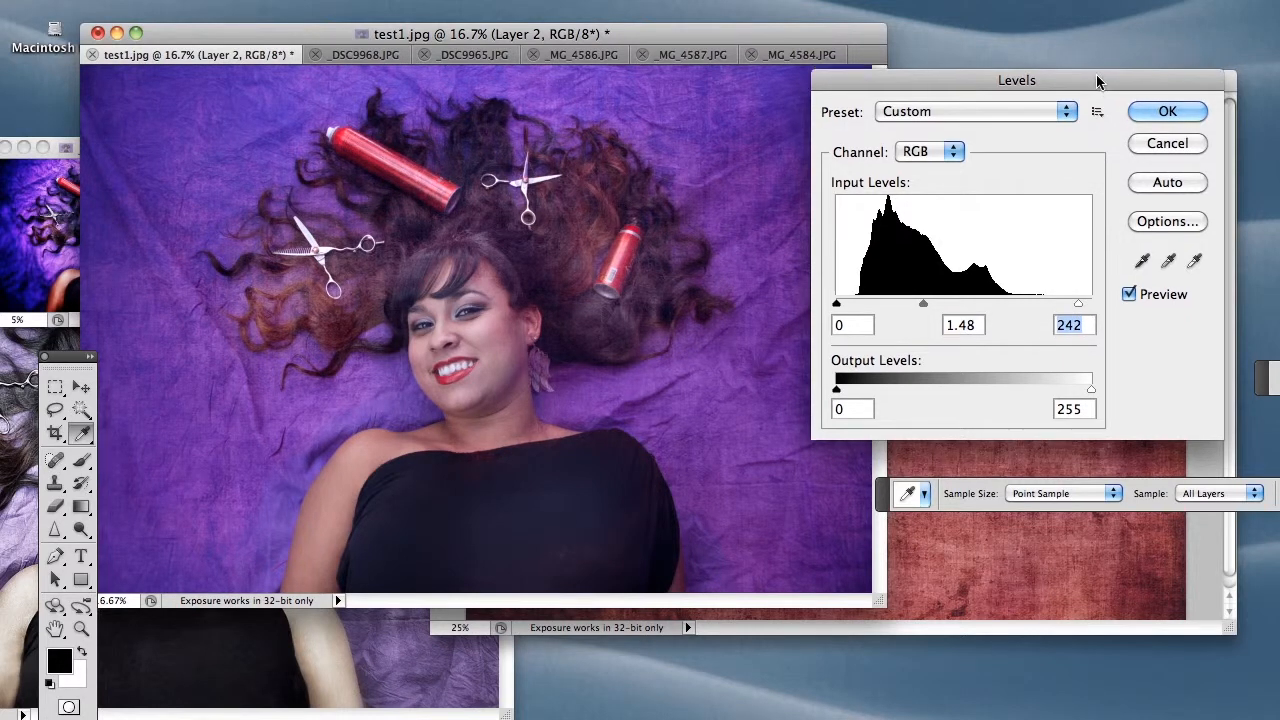
drag(1096, 74, 1258, 365)
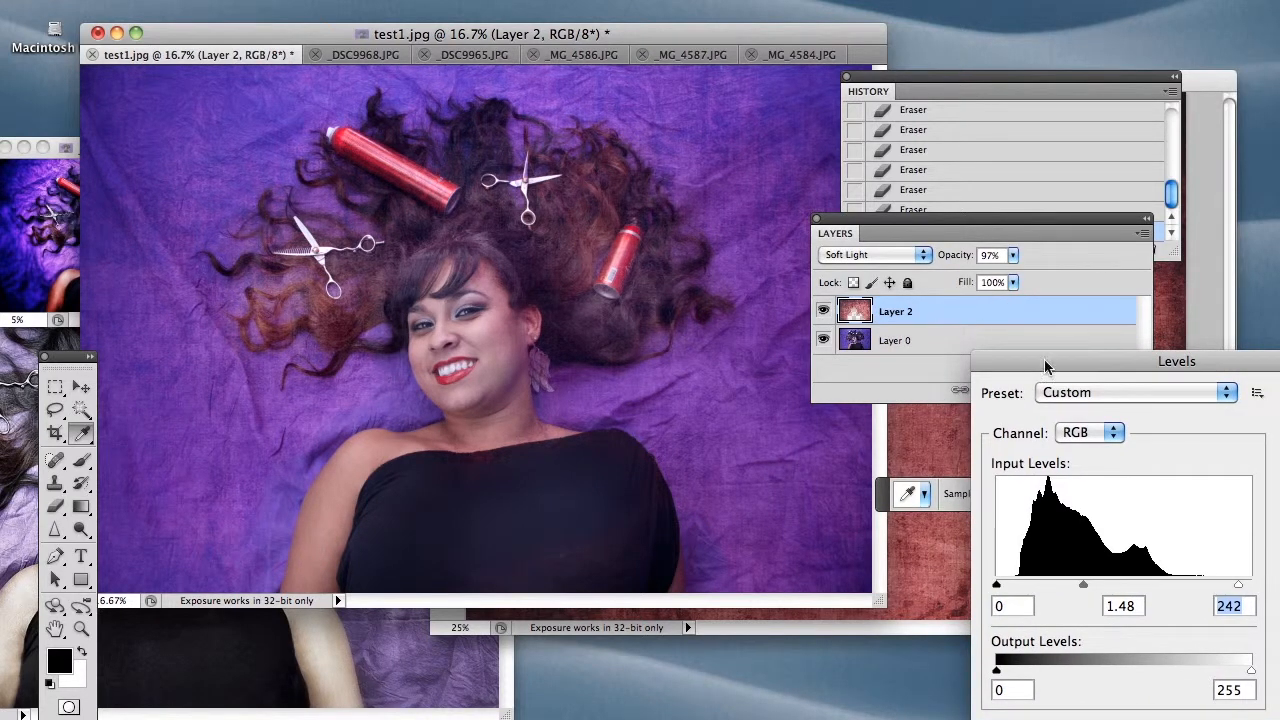
drag(1078, 586, 1076, 586)
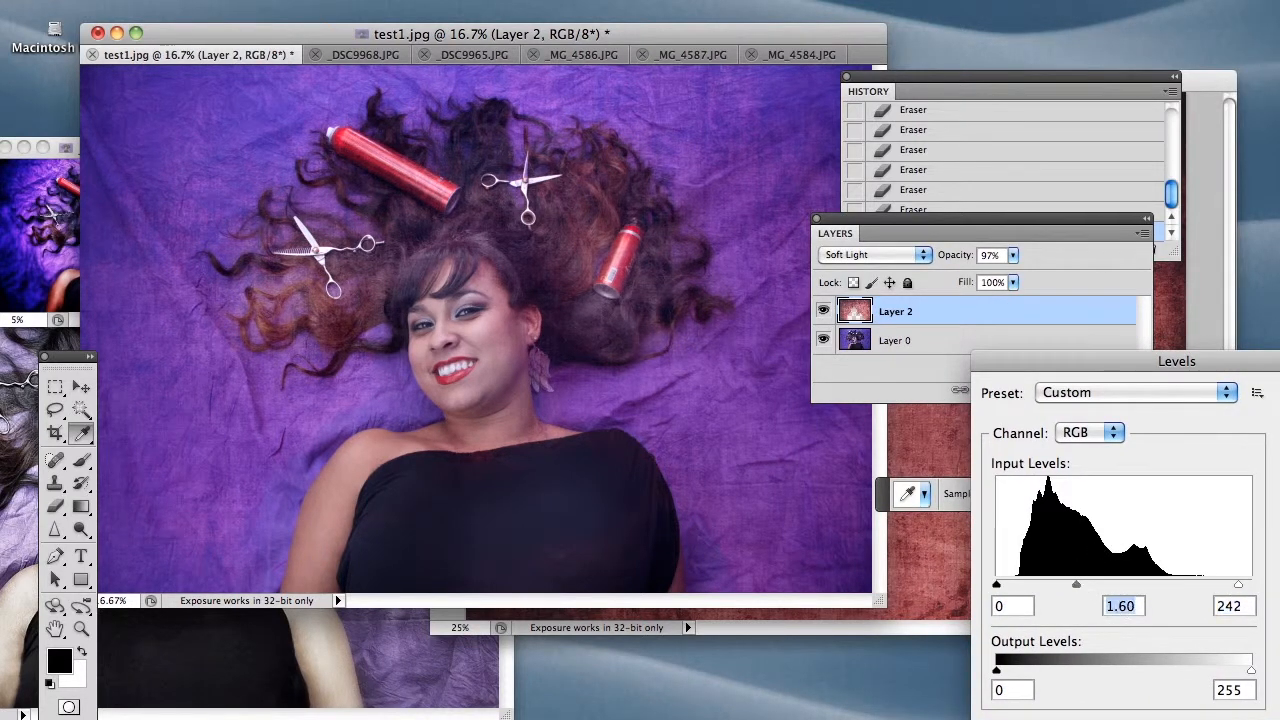
key(Return)
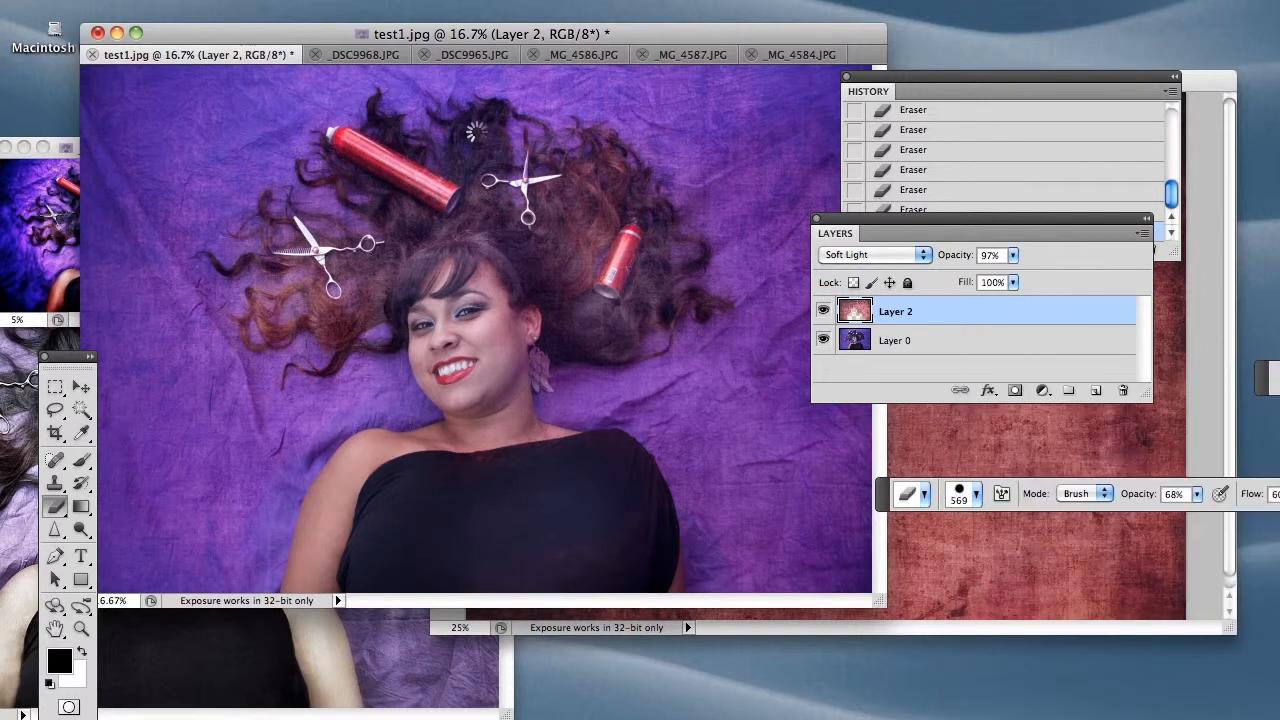
- Compare the finished portrait with the opening snapshot in the history, and return to the Levels state
click(1003, 82)
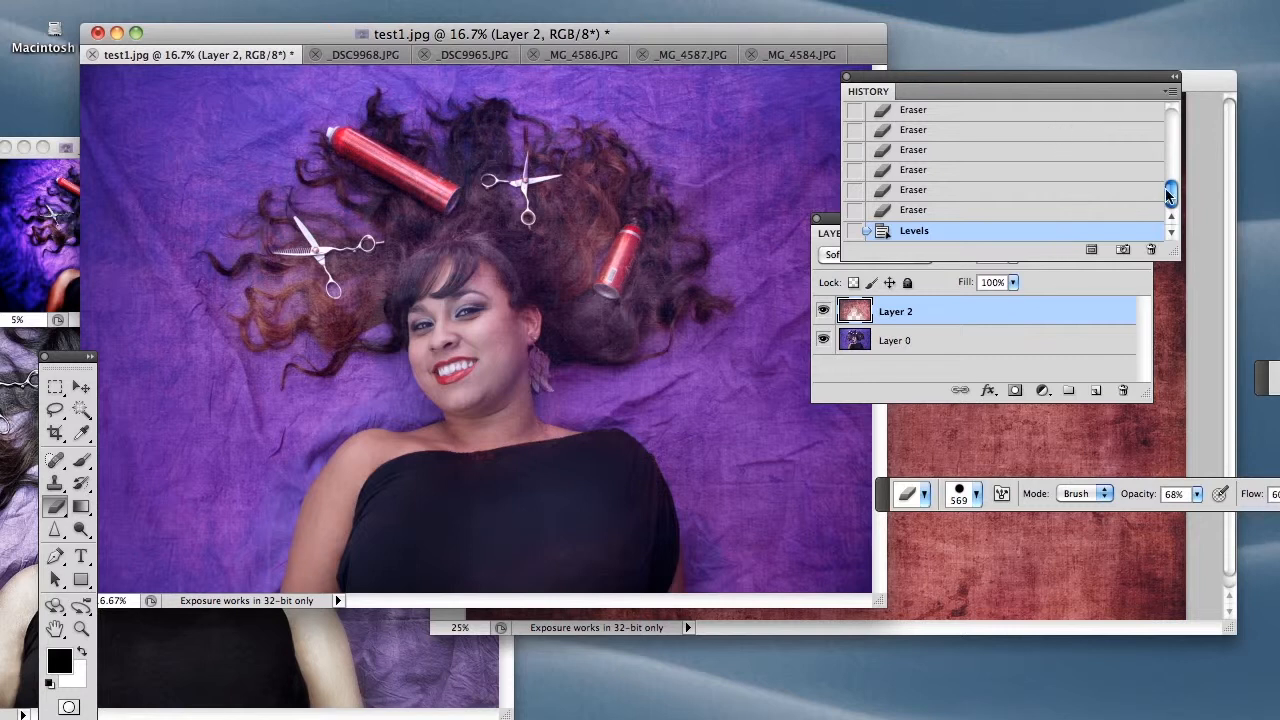
drag(1175, 197, 1167, 82)
click(1078, 117)
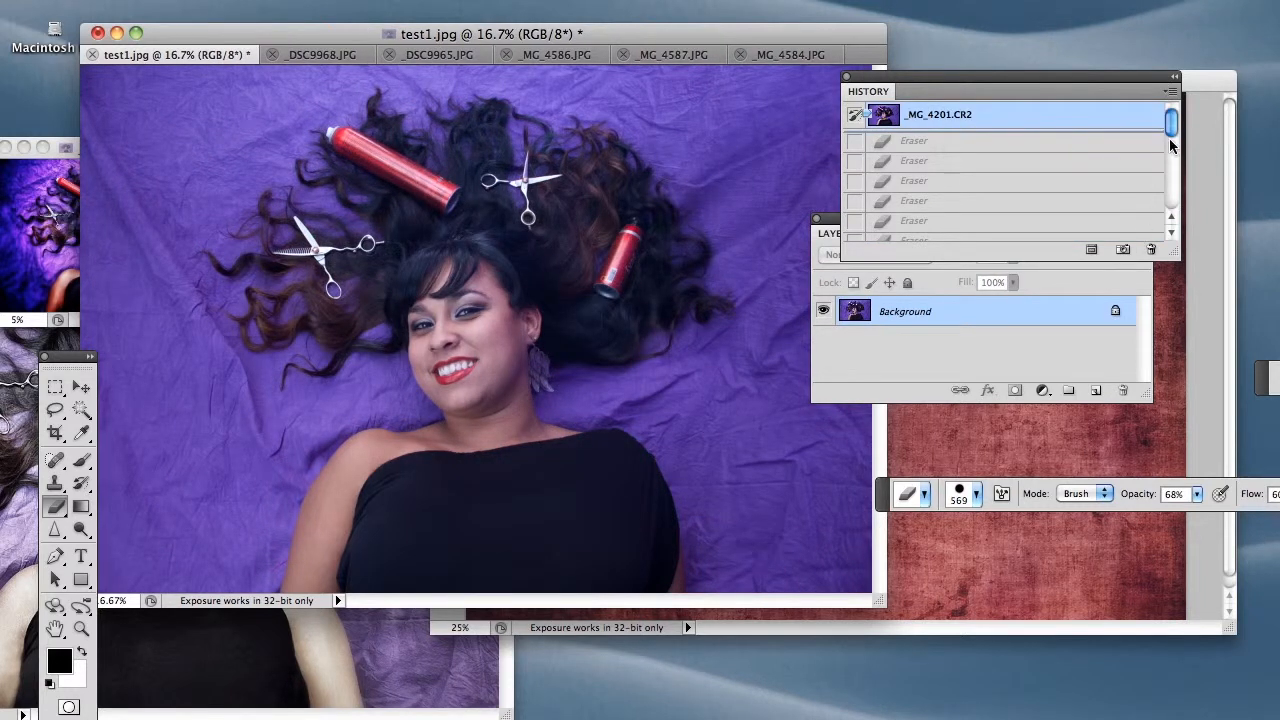
scroll(1150, 200, down, 10)
click(1096, 231)
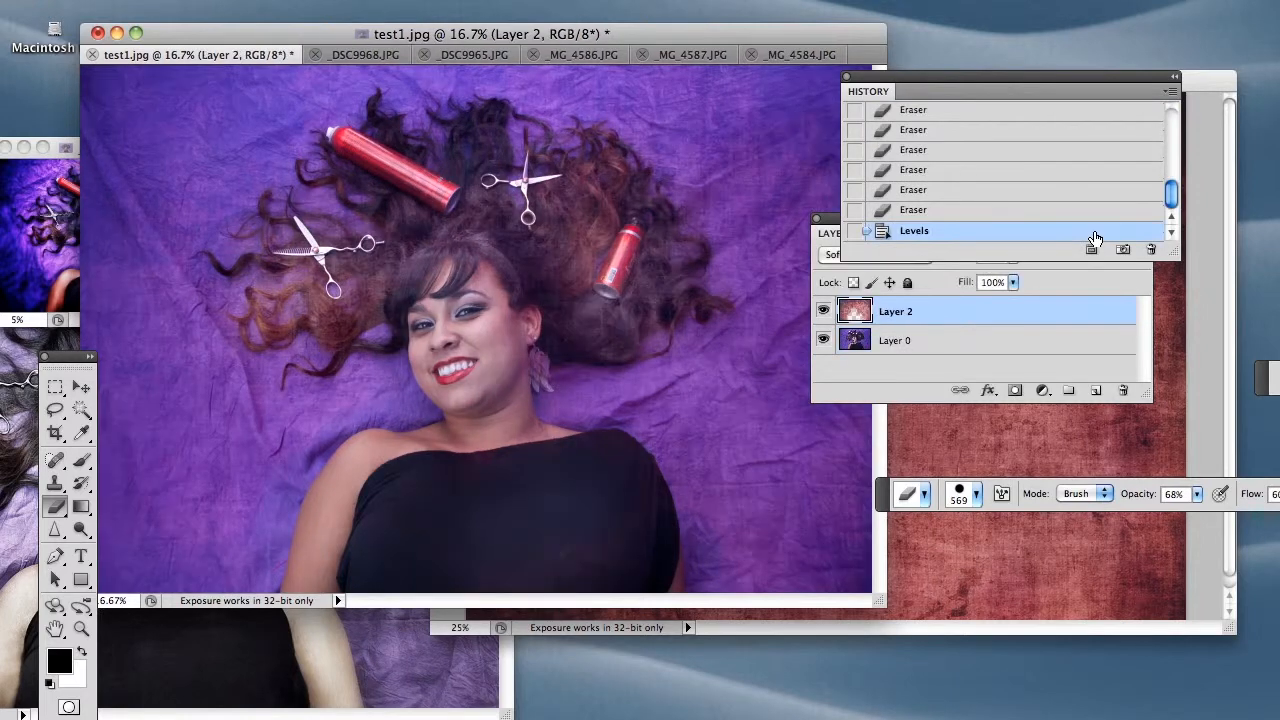